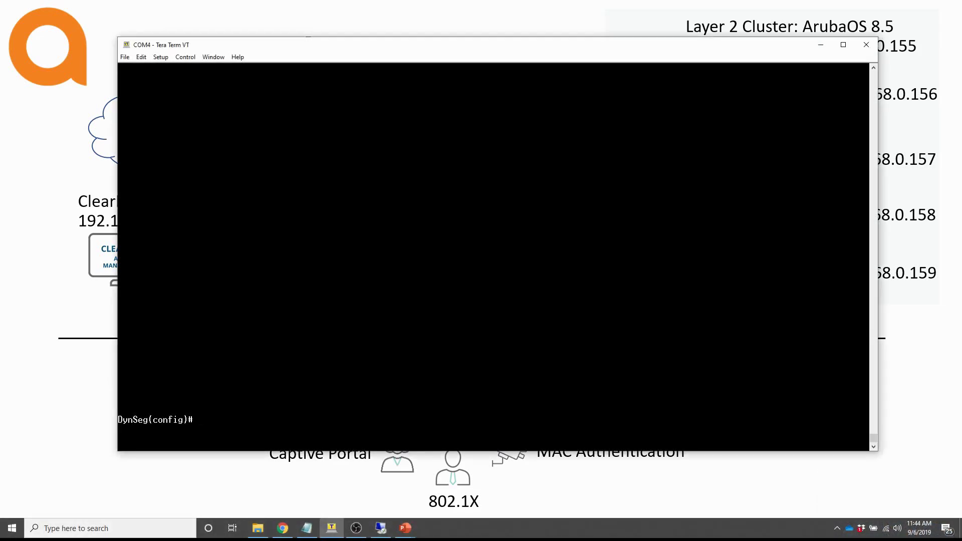
# Run 'show run' on the DynSeg switch to list its running configuration.
pyautogui.press('Return')
pyautogui.press('Return')
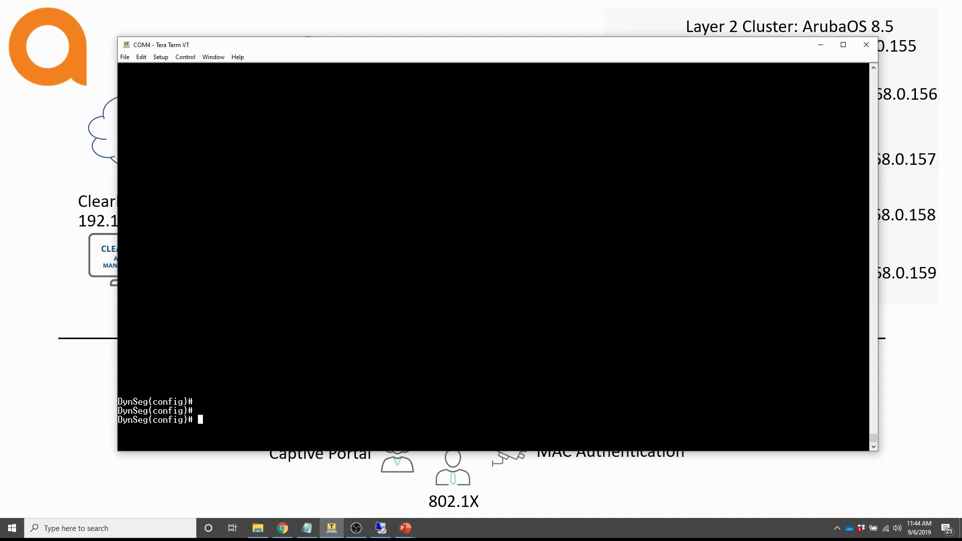
pyautogui.write('show run')
pyautogui.press('Return')
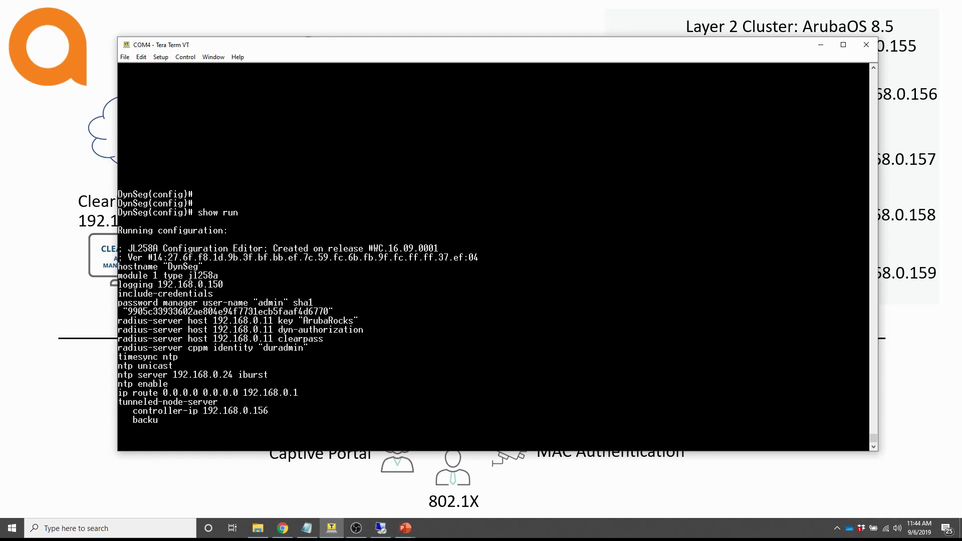
# Page through the configuration and highlight the SNMP community lines and the 192.168.0.13 trap host line.
pyautogui.press('space')
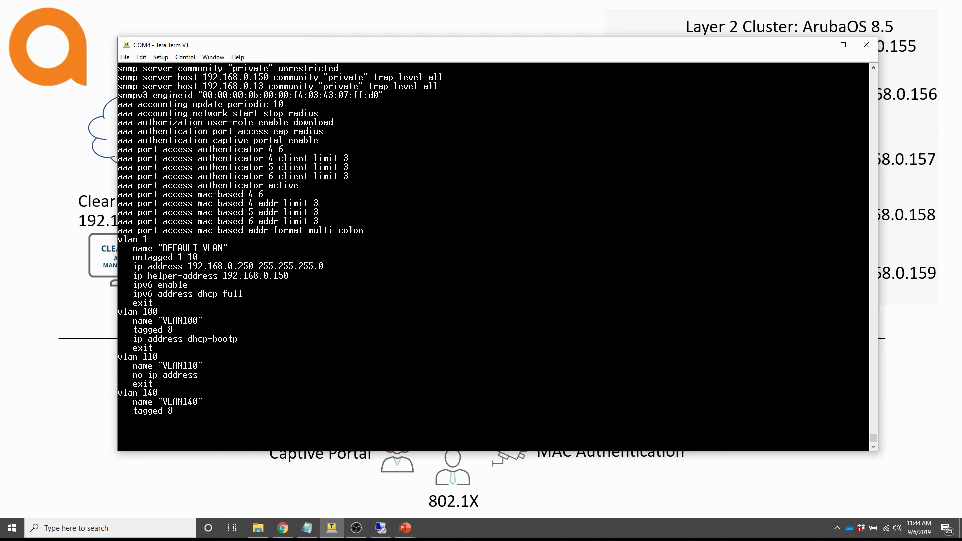
pyautogui.scroll(4, 493, 255)
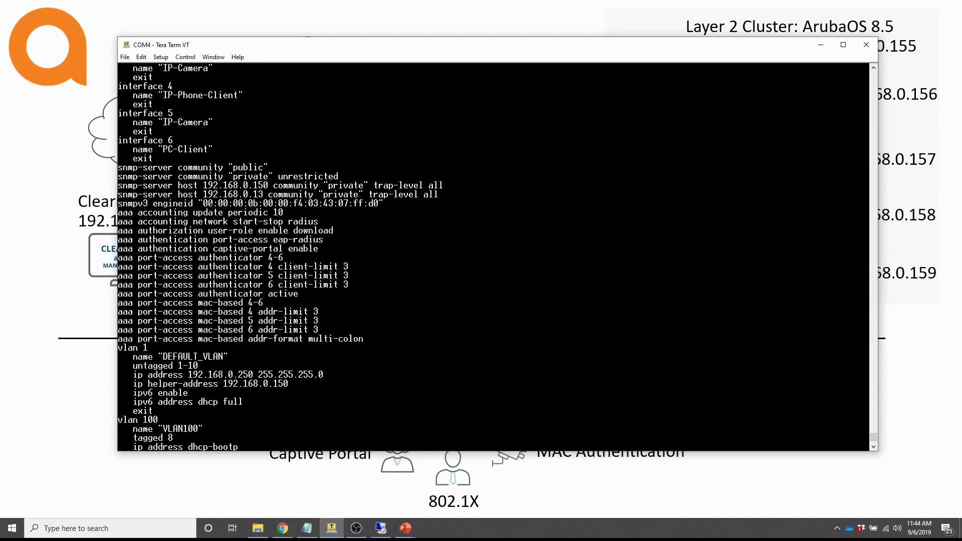
pyautogui.moveTo(118, 167); pyautogui.dragTo(269, 167)
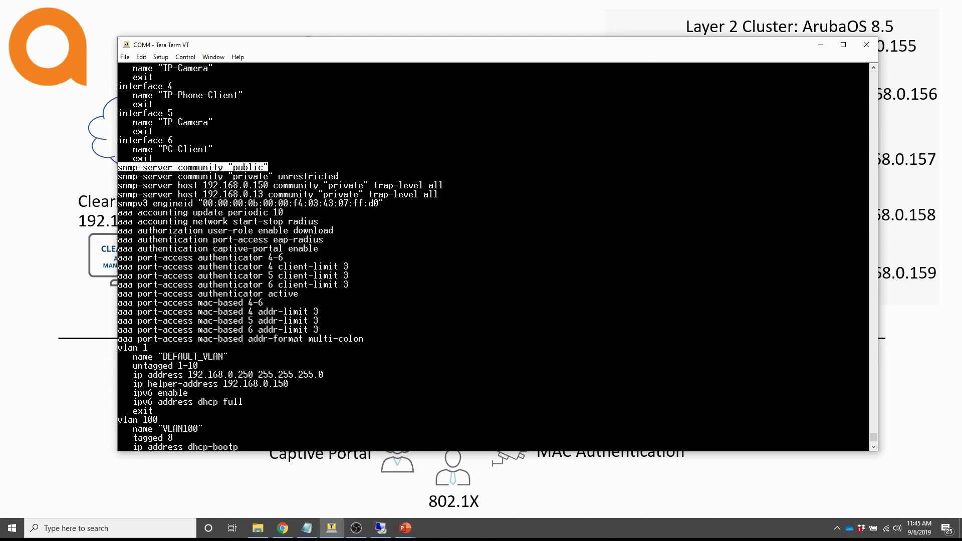
pyautogui.moveTo(343, 176); pyautogui.dragTo(120, 176)
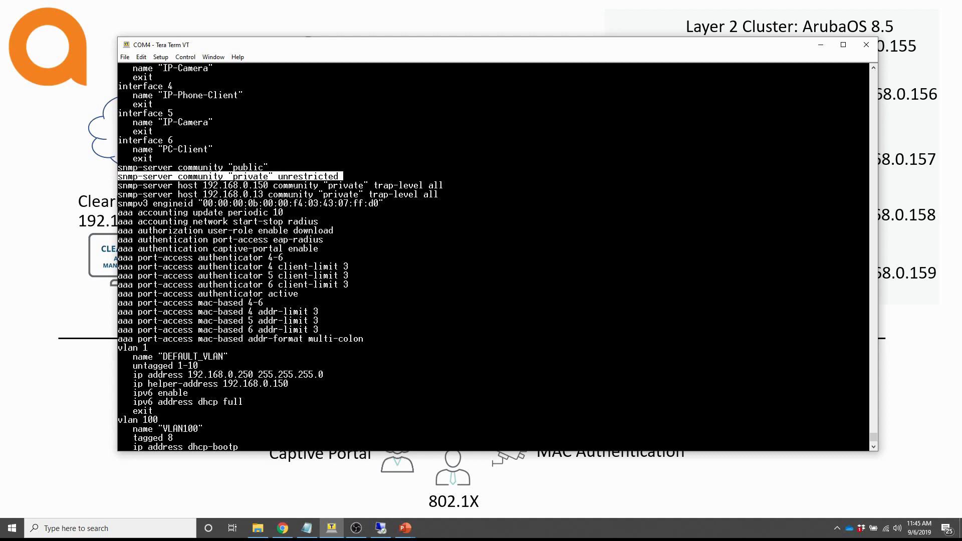
pyautogui.click(120, 176)
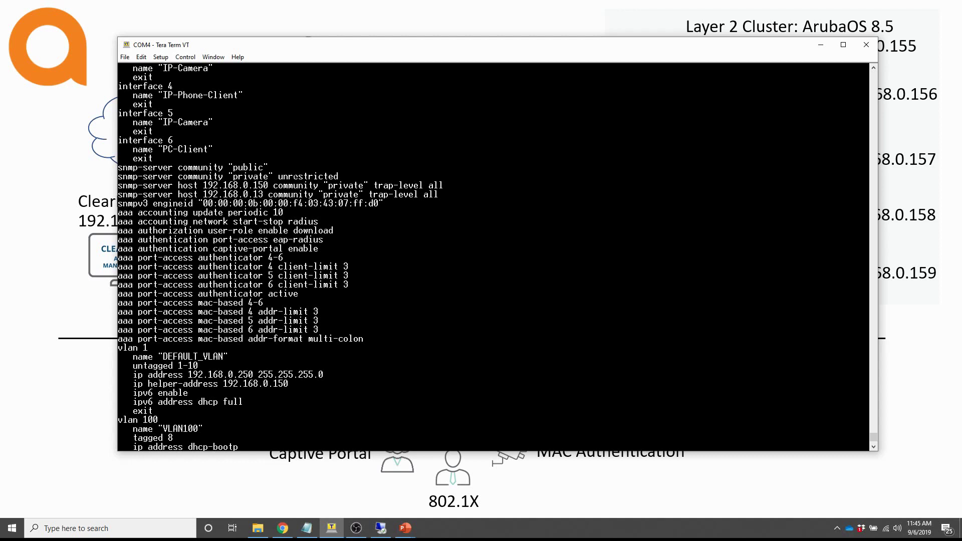
pyautogui.moveTo(344, 177); pyautogui.dragTo(118, 168)
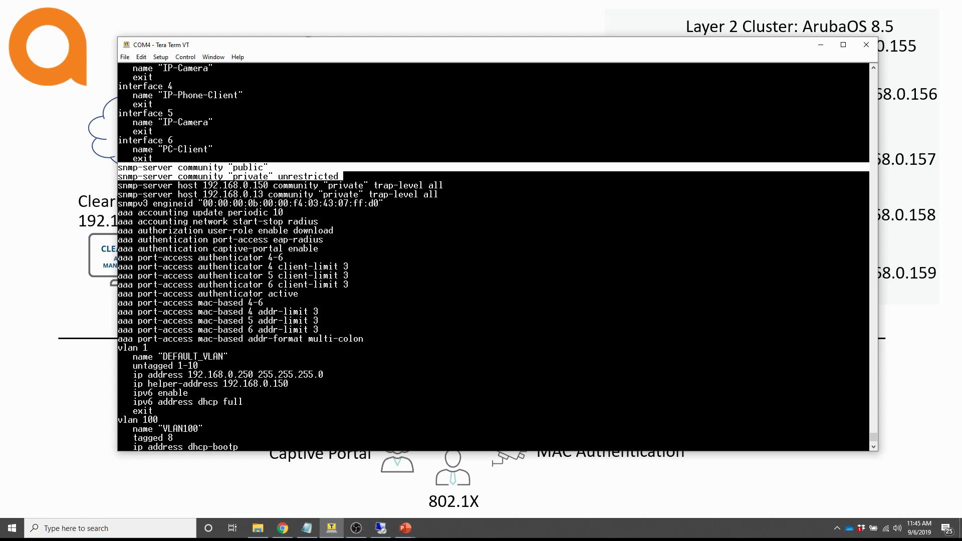
pyautogui.moveTo(439, 194); pyautogui.dragTo(120, 195)
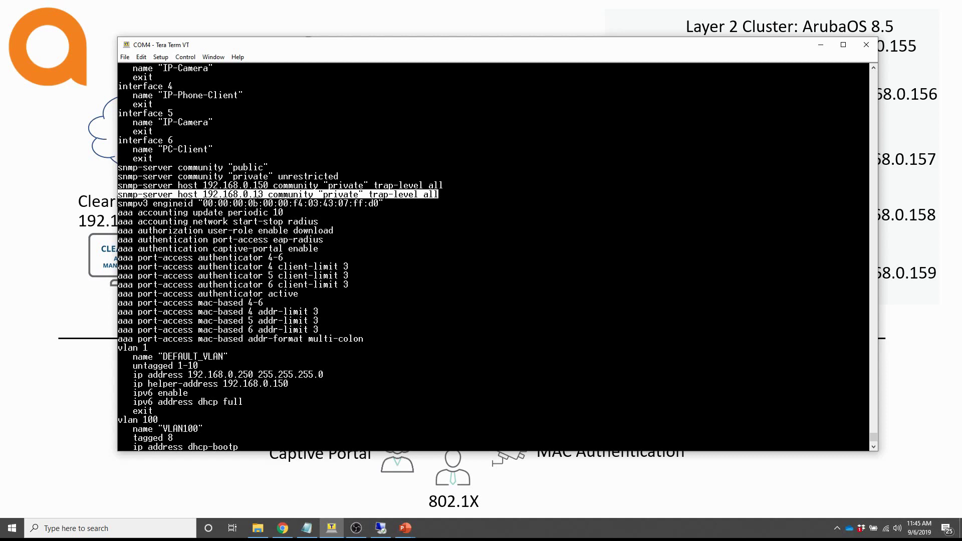
pyautogui.click(282, 194)
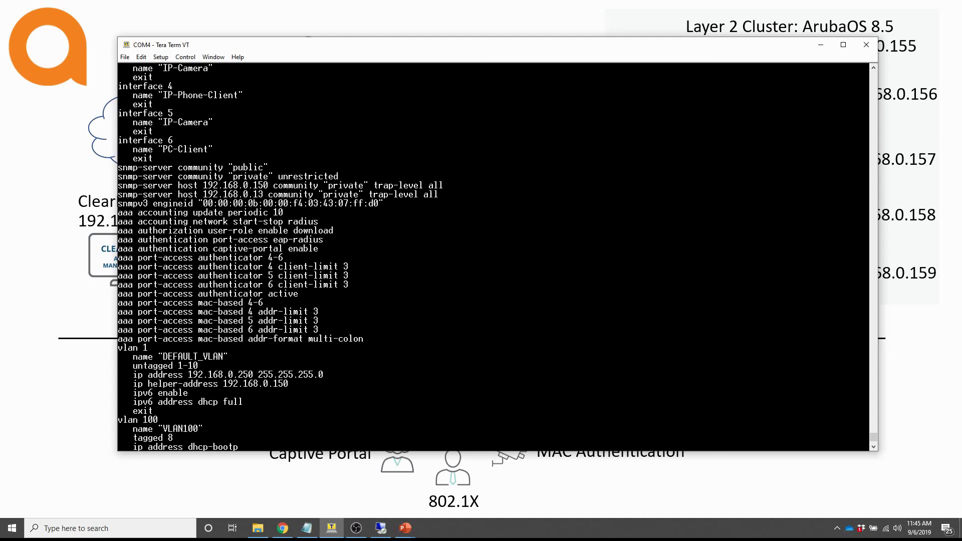
# Enable the SNMP server on the DynSeg switch with 'snmp-server enable'.
pyautogui.press('space')
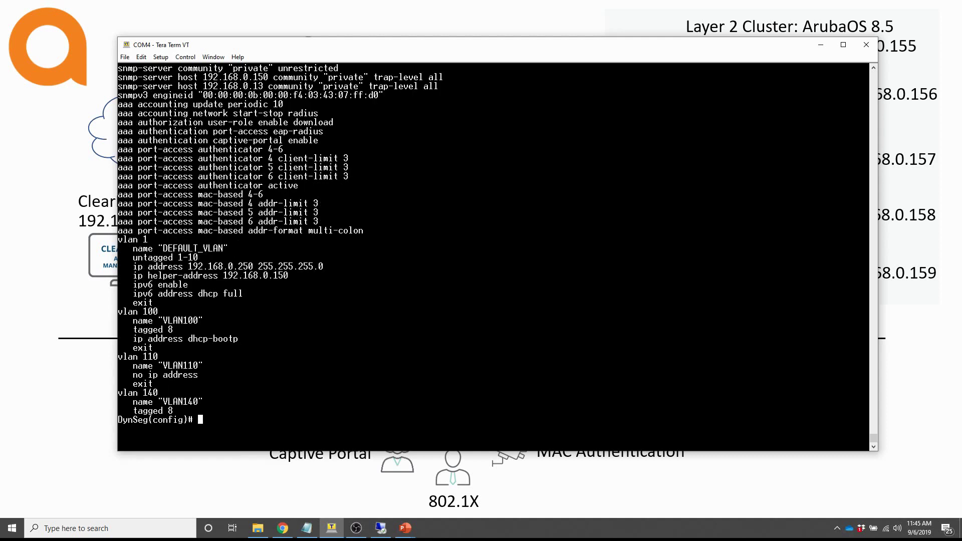
pyautogui.write('snmp-server en')
pyautogui.press('Tab')
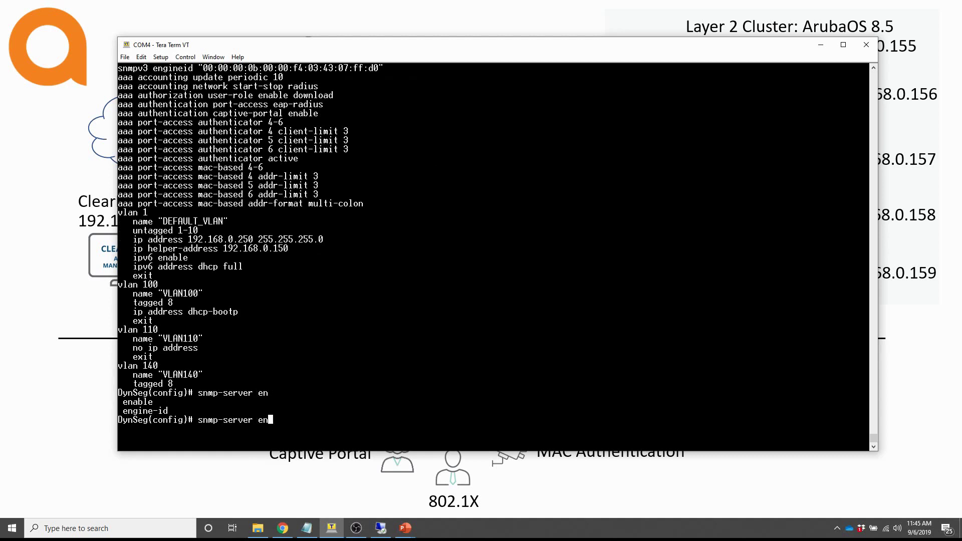
pyautogui.write('a')
pyautogui.press('Tab')
pyautogui.press('Return')
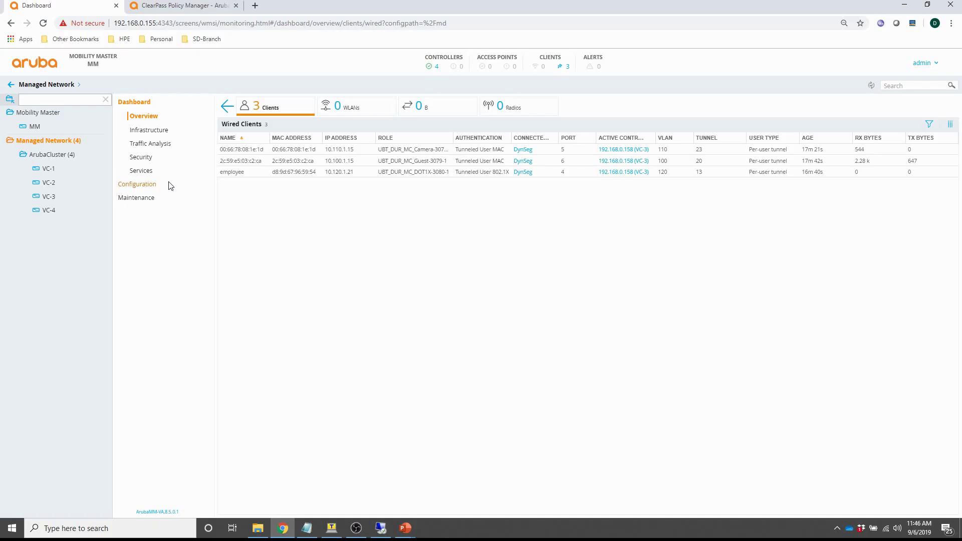
# Show ArubaCluster's System settings on the AirWave tab, with AirWave at 192.168.0.13.
pyautogui.click(34, 159)
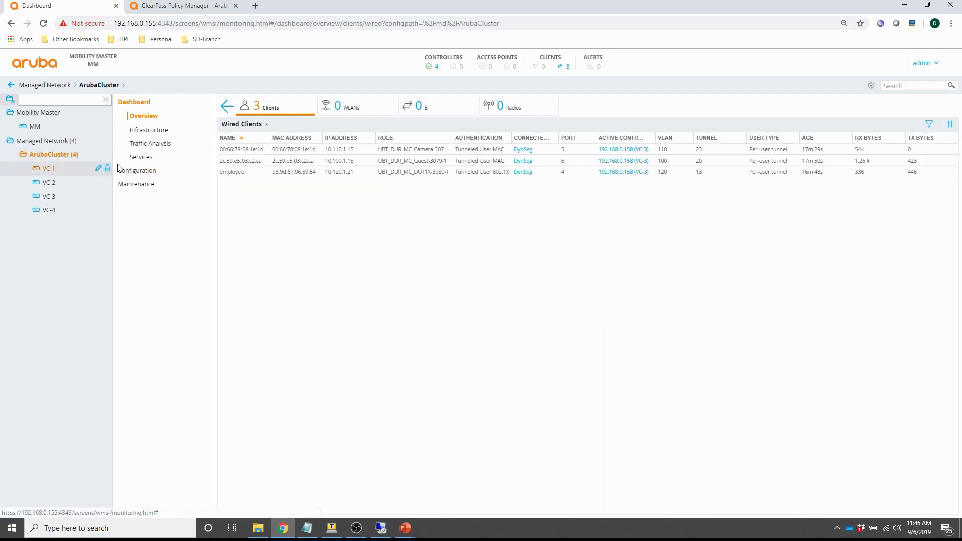
pyautogui.click(133, 171)
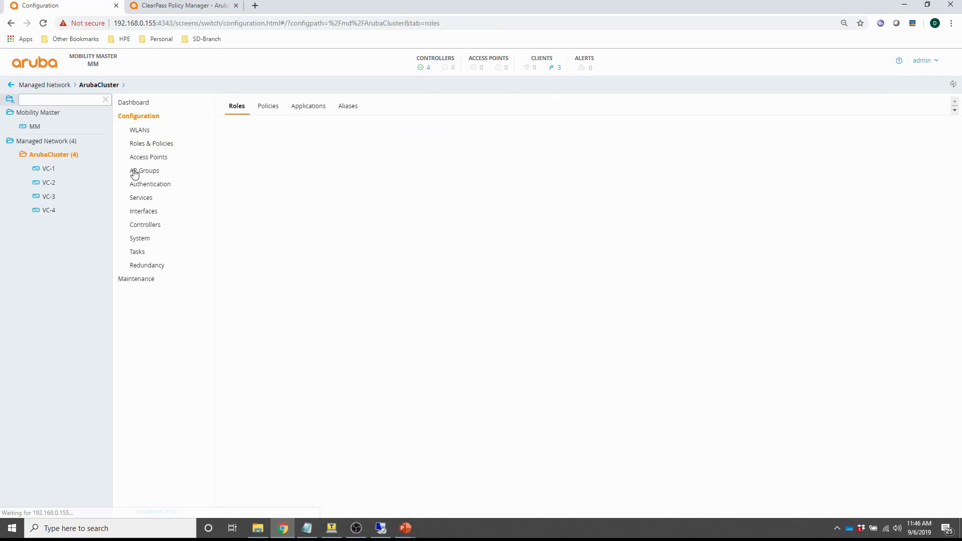
pyautogui.click(140, 239)
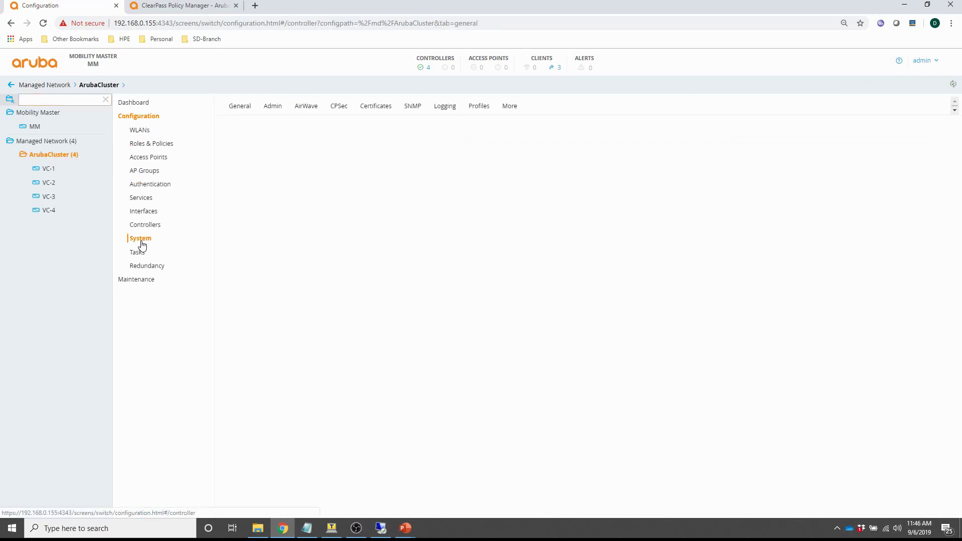
pyautogui.click(308, 107)
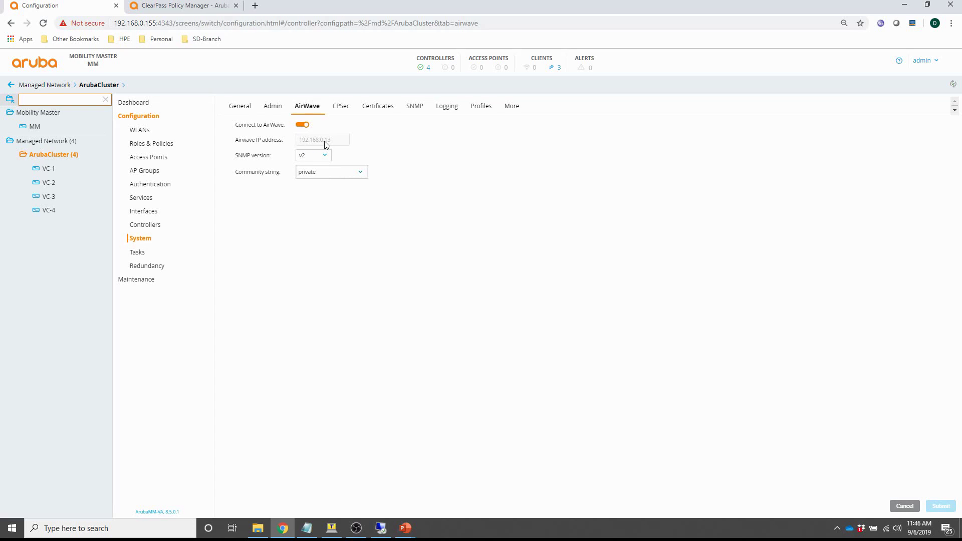
# Check the SNMP version choices and leave it at v2.
pyautogui.click(323, 157)
pyautogui.click(324, 158)
pyautogui.click(324, 159)
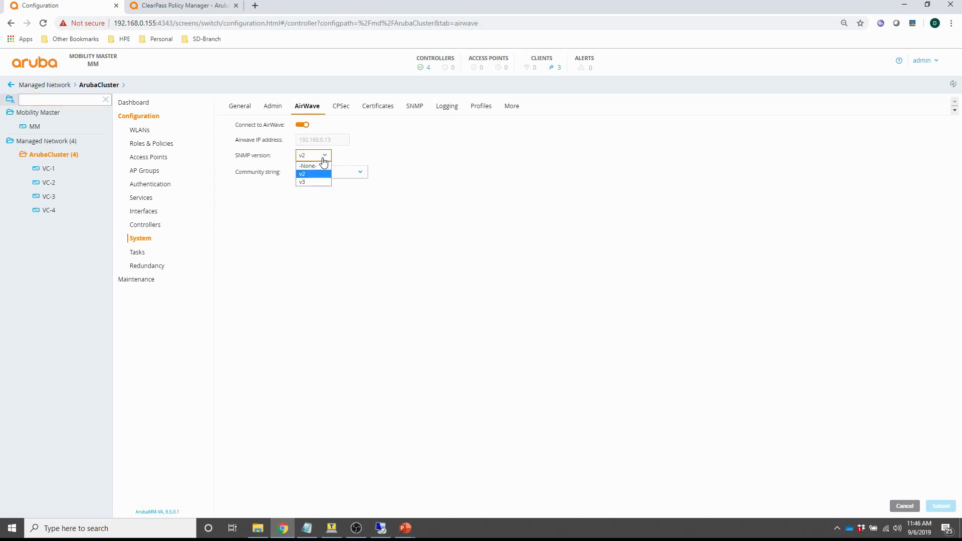
pyautogui.click(317, 174)
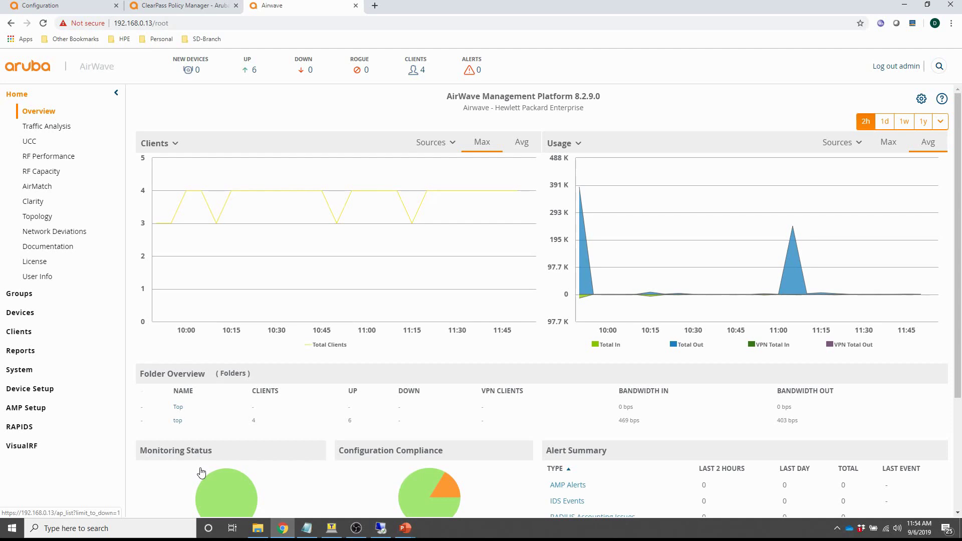
# Open AMP Setup > General and expand Additional AMP Services to review the AMON and SNMP trap options.
pyautogui.click(21, 409)
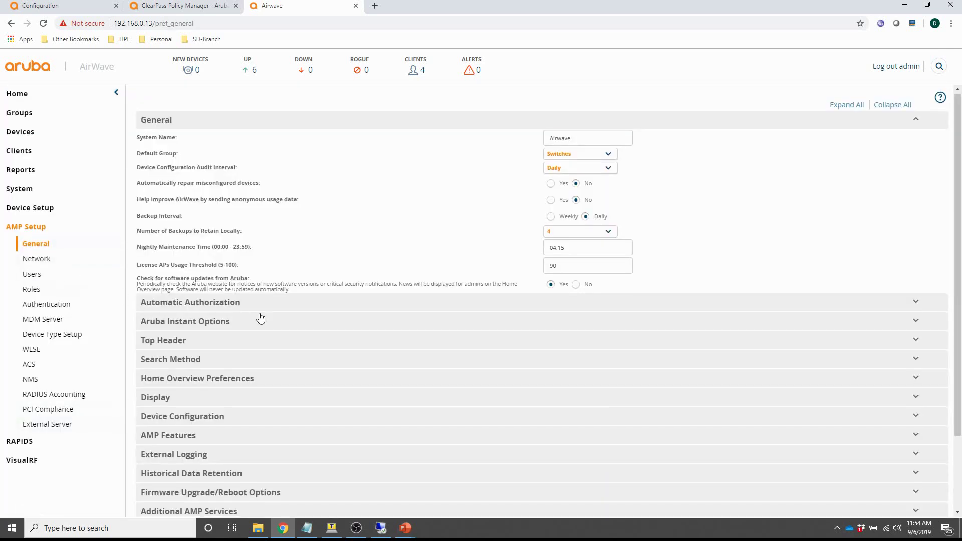
pyautogui.scroll(-2, 260, 317)
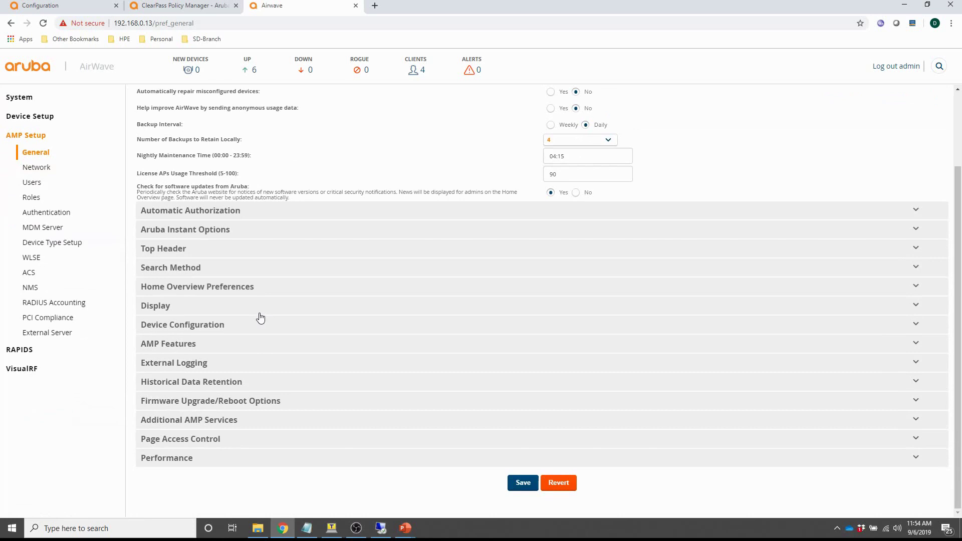
pyautogui.click(165, 426)
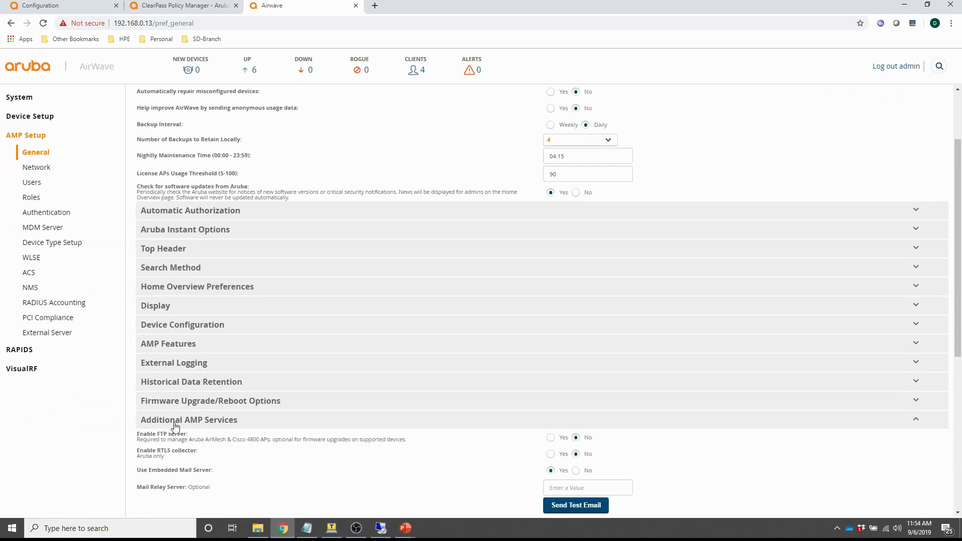
pyautogui.scroll(-3, 275, 419)
pyautogui.scroll(-4, 275, 420)
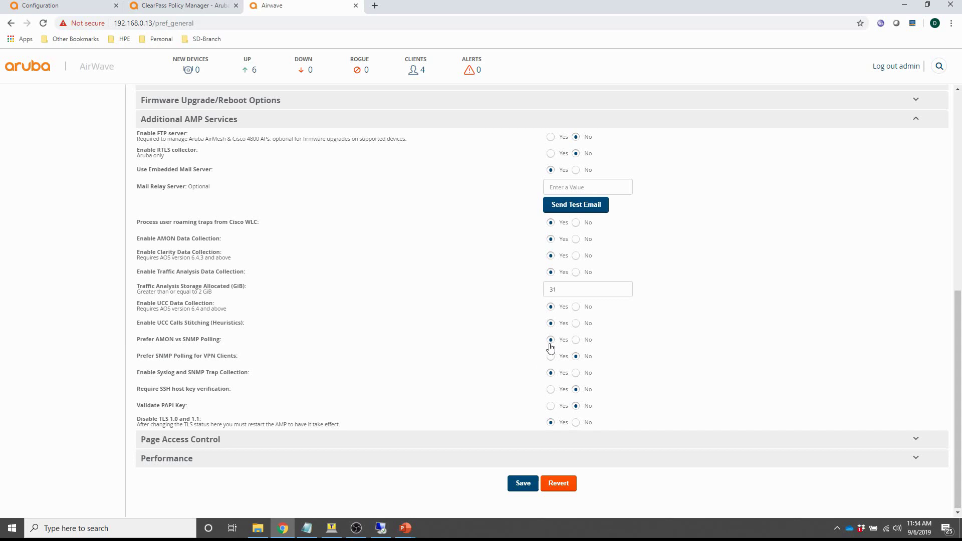
pyautogui.scroll(15, 440, 304)
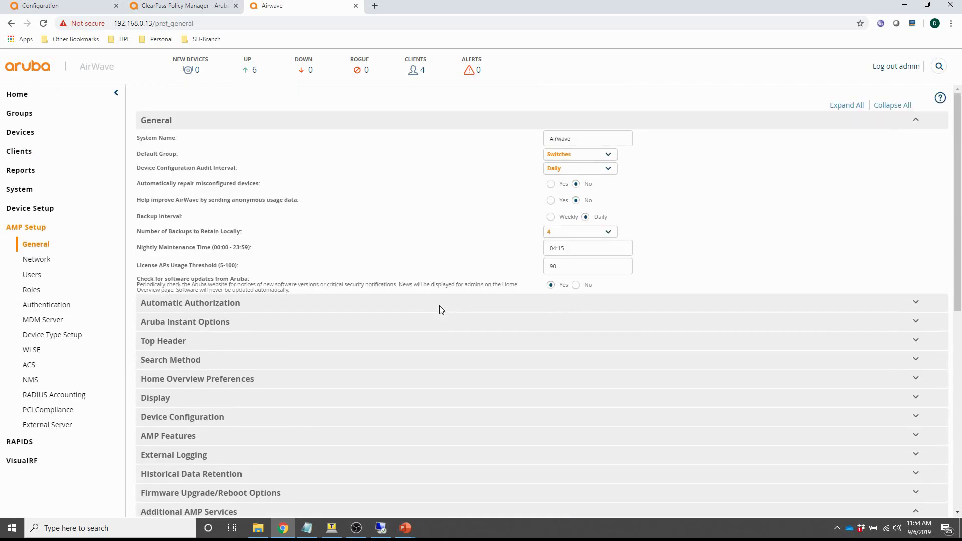
# Inspect the ArubaOS Switch default credentials under Device Setup > Communication.
pyautogui.click(35, 212)
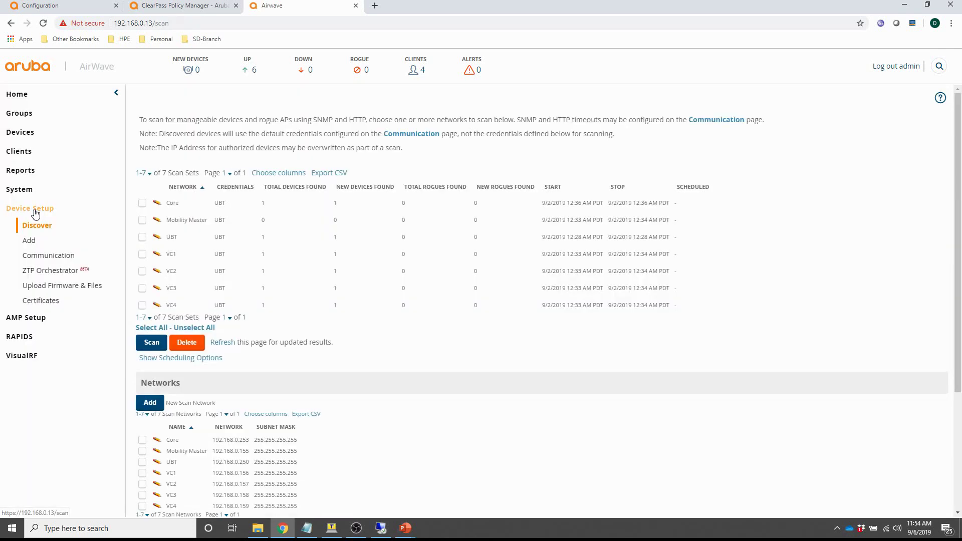
pyautogui.click(45, 255)
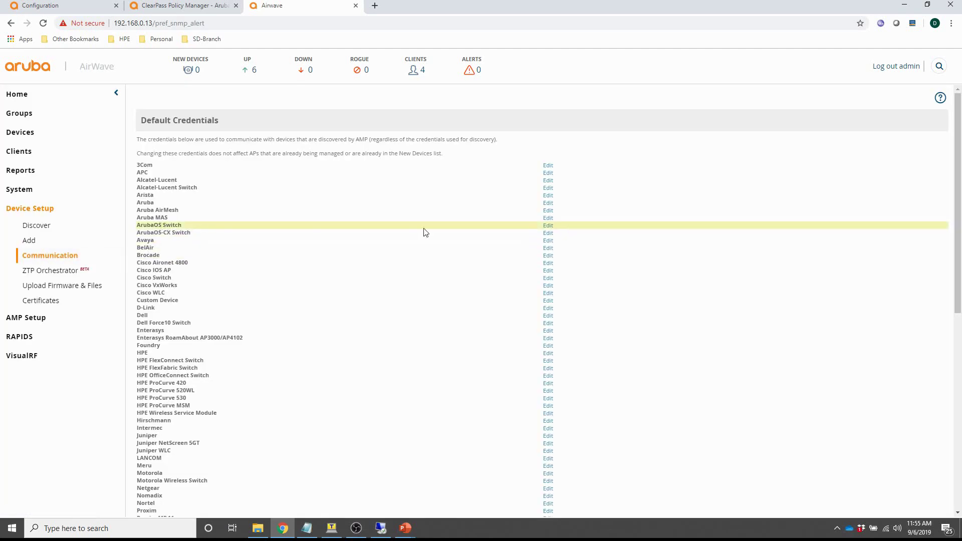
pyautogui.click(547, 226)
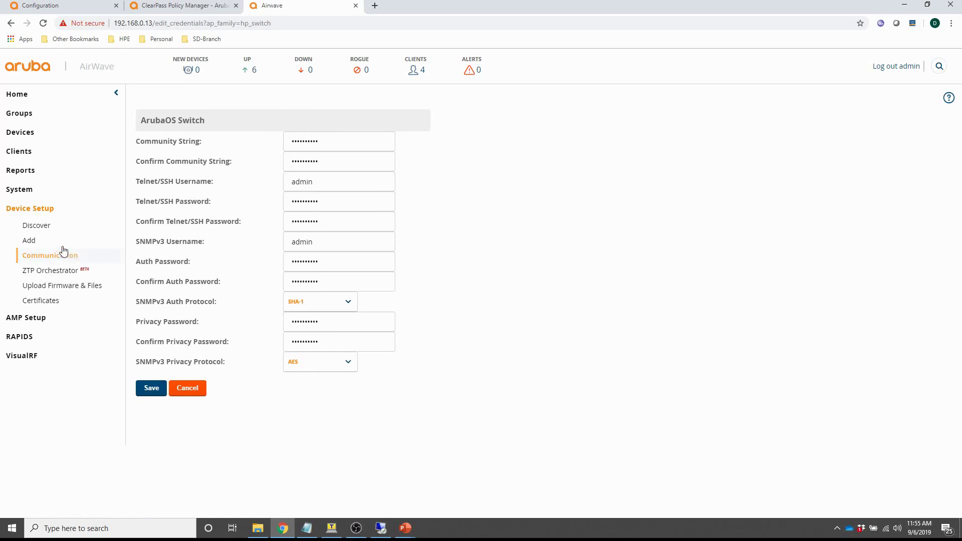
# Return to Device Setup > Discover and review the scan sets, networks and UBT SNMPv2 credential.
pyautogui.click(39, 225)
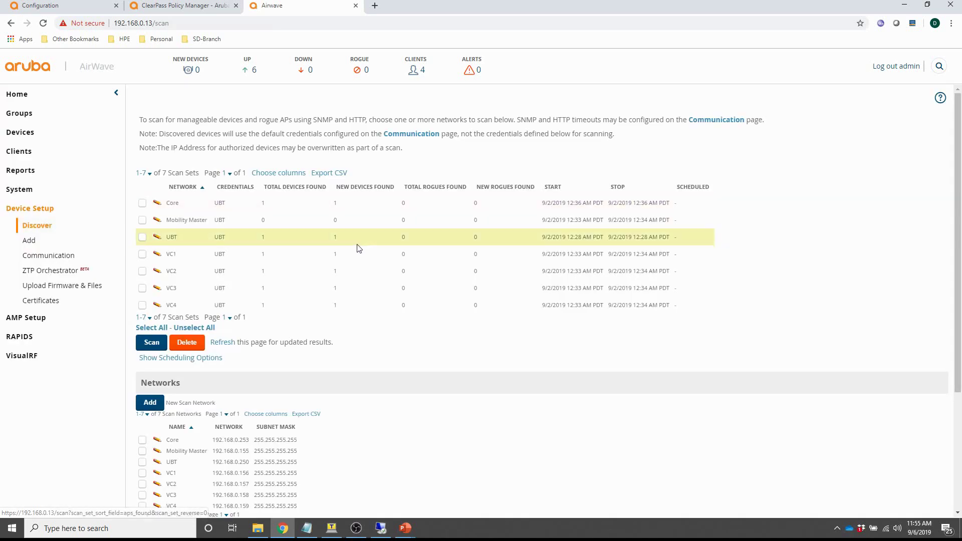
pyautogui.scroll(-3, 359, 255)
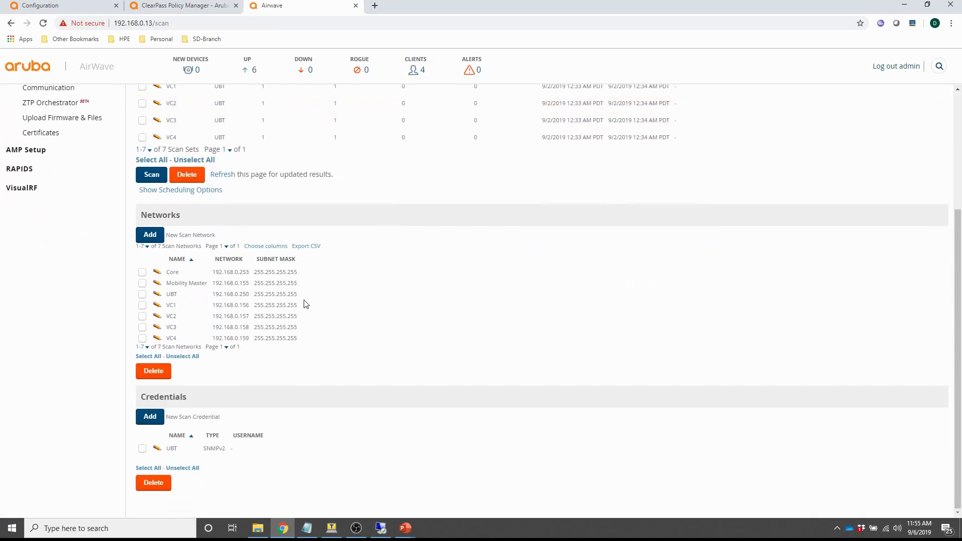
pyautogui.scroll(2, 281, 235)
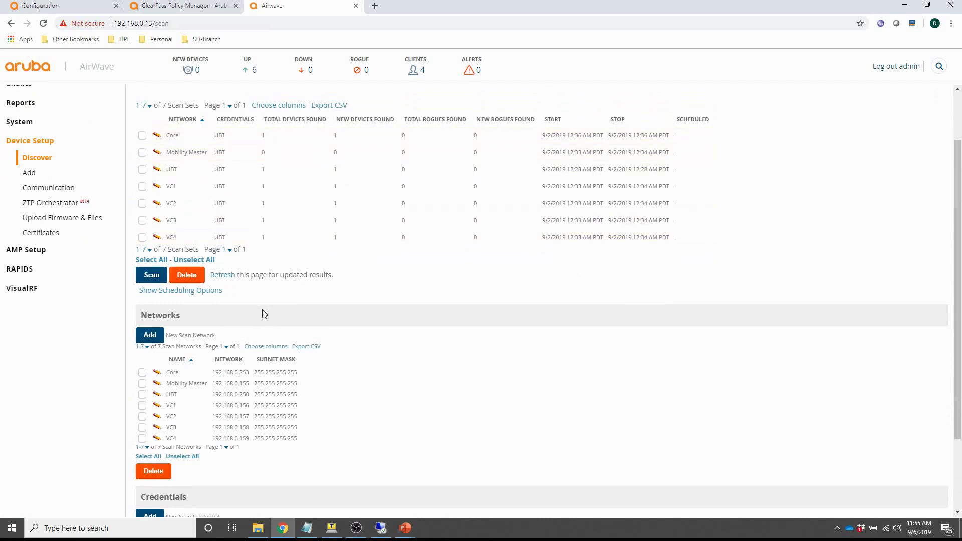
pyautogui.scroll(-1, 264, 312)
pyautogui.scroll(-1, 264, 313)
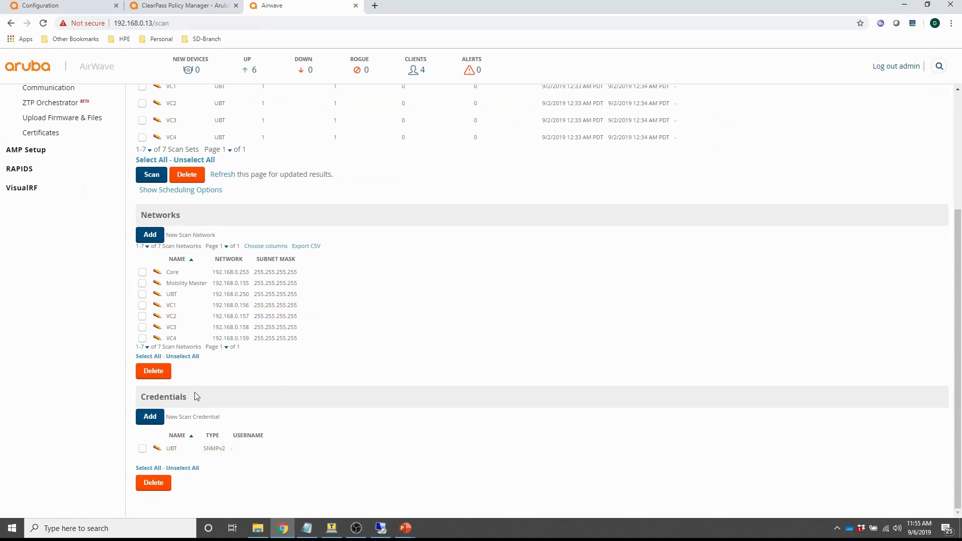
pyautogui.scroll(4, 194, 336)
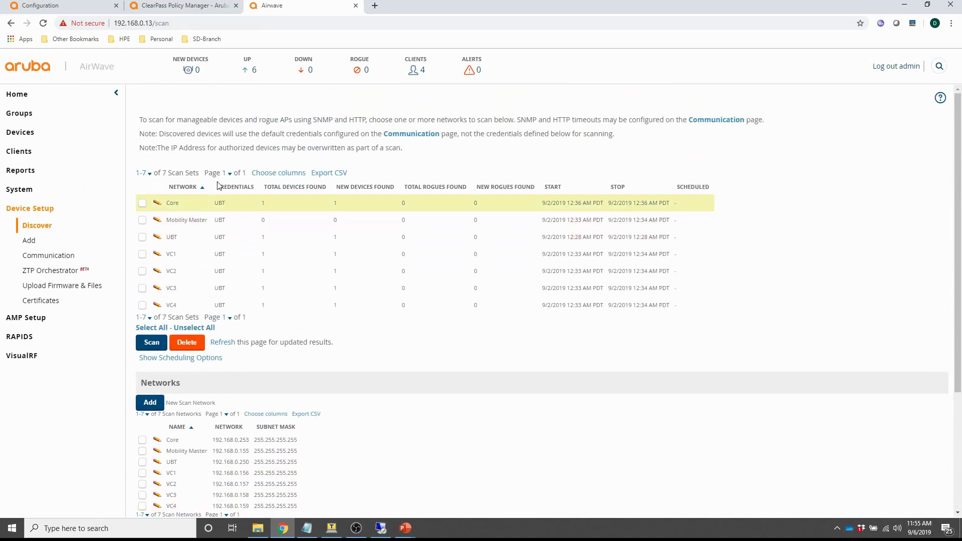
# List the 6 up devices, where the DynSeg switch's configuration shows Mismatched.
pyautogui.click(255, 75)
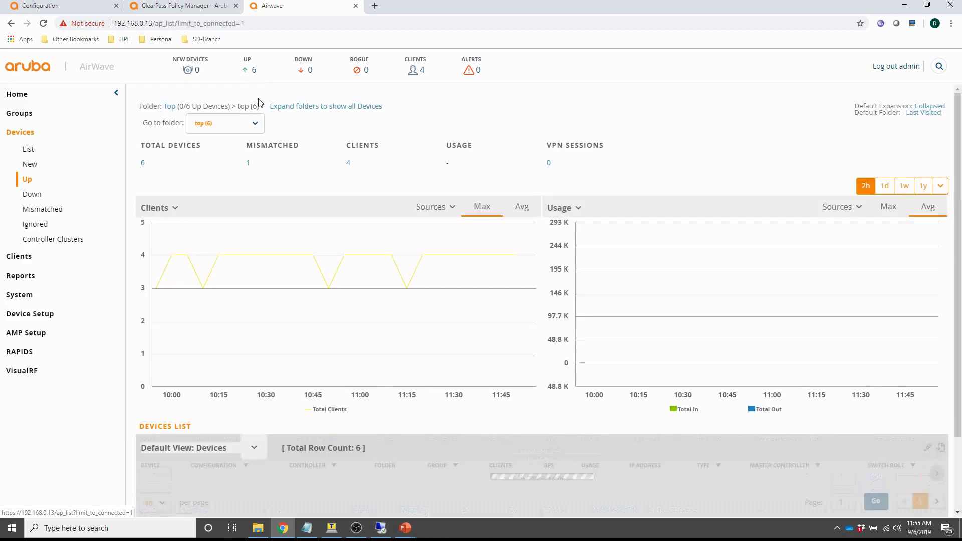
pyautogui.scroll(-3, 247, 378)
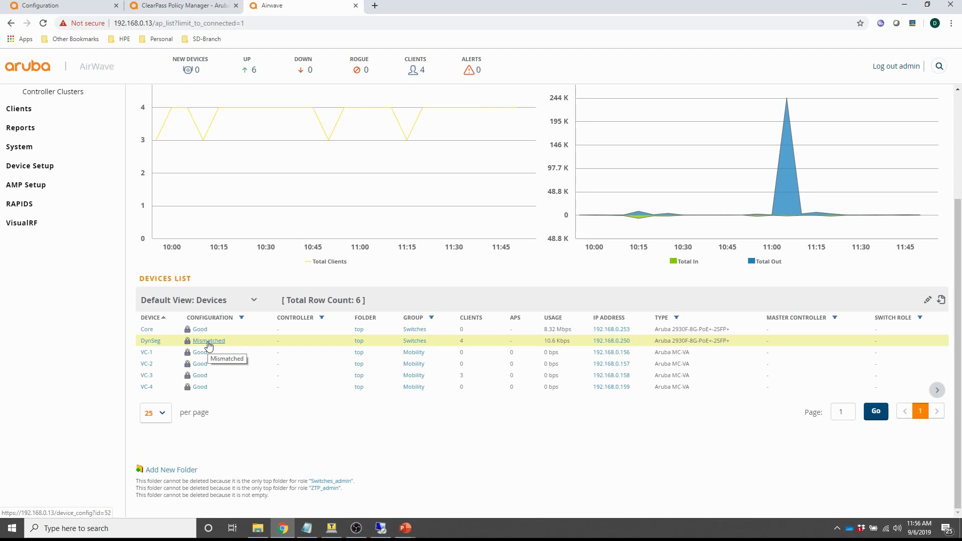
# List the 4 connected clients on DynSeg, with Camera, Phone, Guest and DOT1X roles.
pyautogui.click(420, 71)
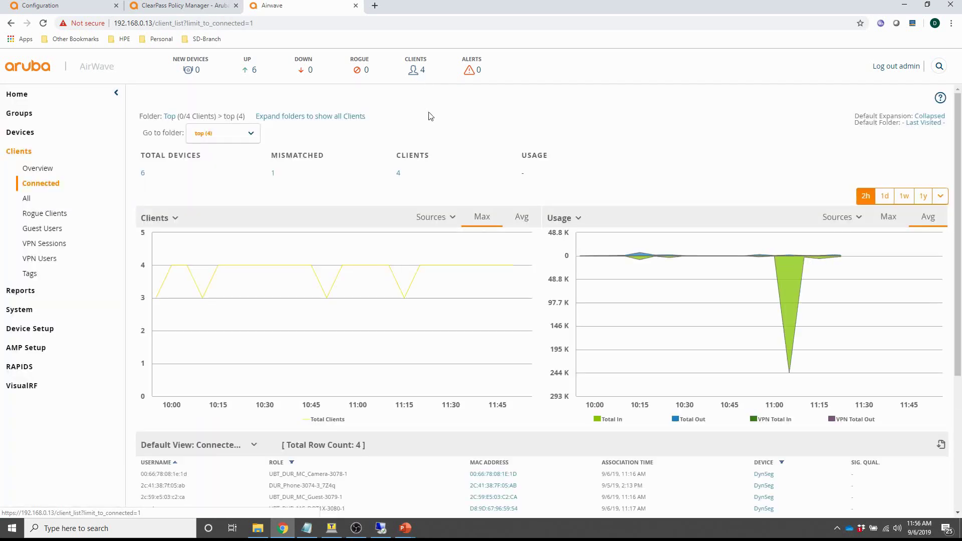
pyautogui.scroll(-4, 341, 300)
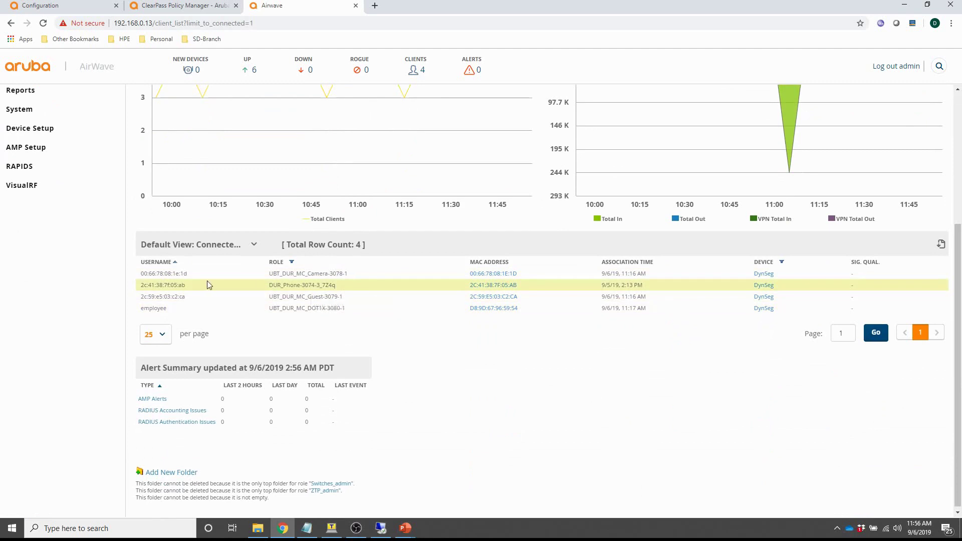
# Open the camera client's diagnostics and review its path via DynSeg port 5, Core and VC-3.
pyautogui.click(484, 279)
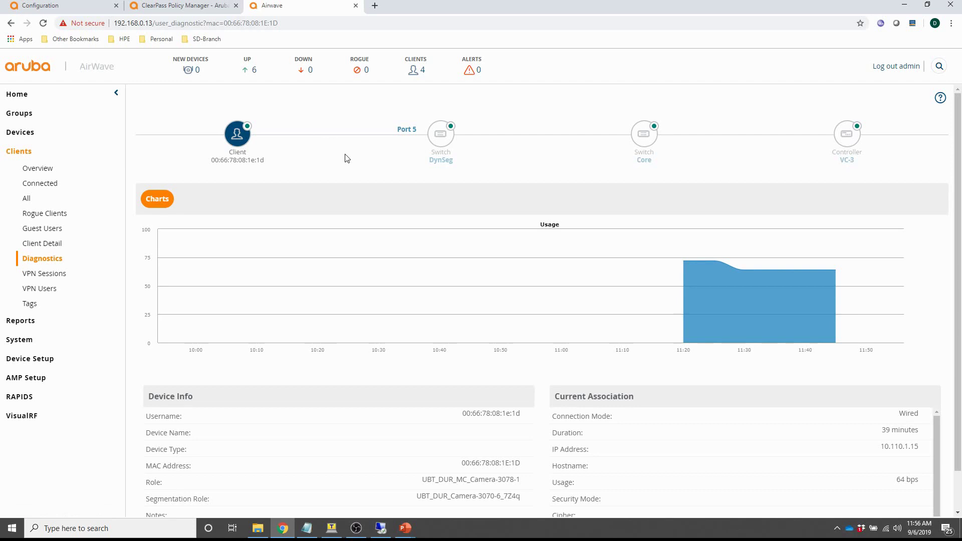
pyautogui.scroll(-1, 347, 232)
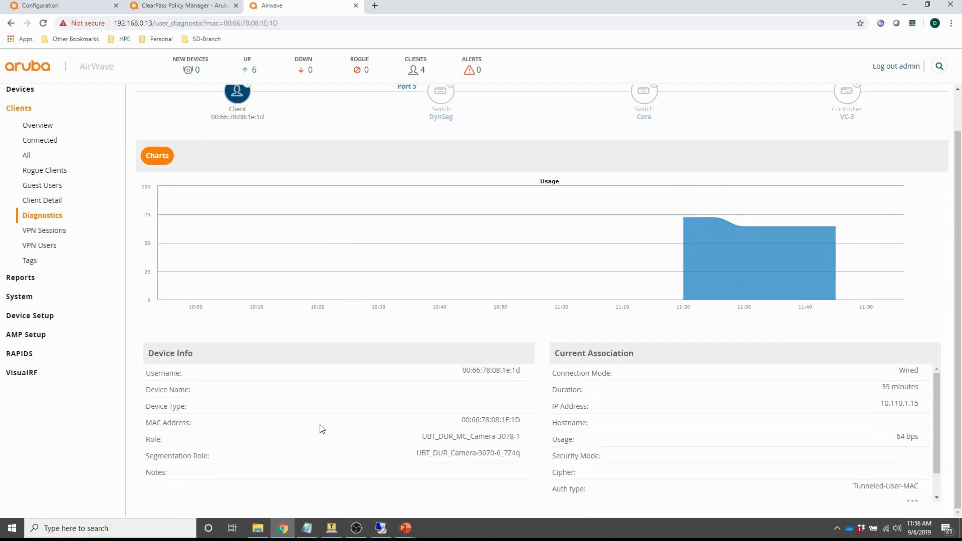
pyautogui.moveTo(699, 266)
pyautogui.scroll(2, 486, 334)
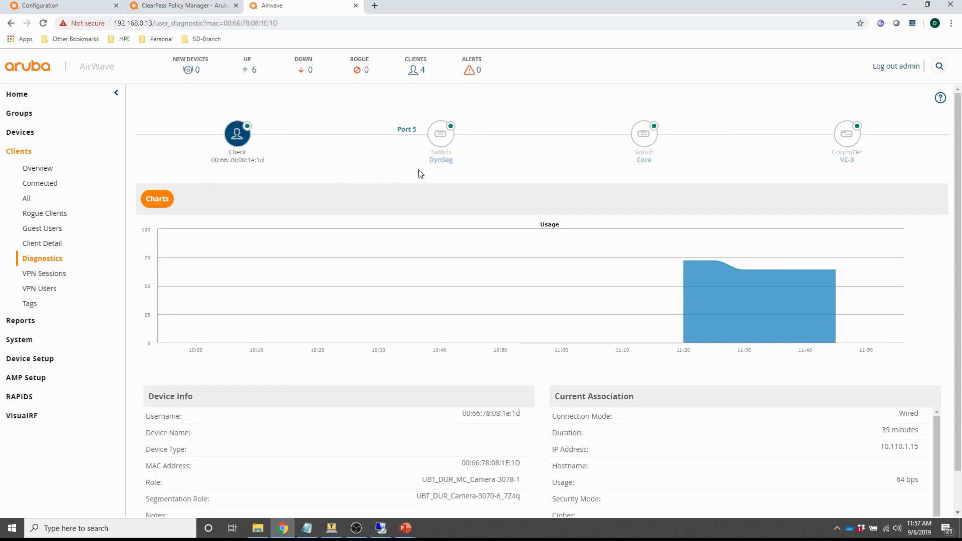
pyautogui.scroll(-1, 419, 175)
pyautogui.scroll(1, 419, 173)
# Show the DynSeg switch's health trends and open its Switch quality Thresholds dialog.
pyautogui.click(434, 136)
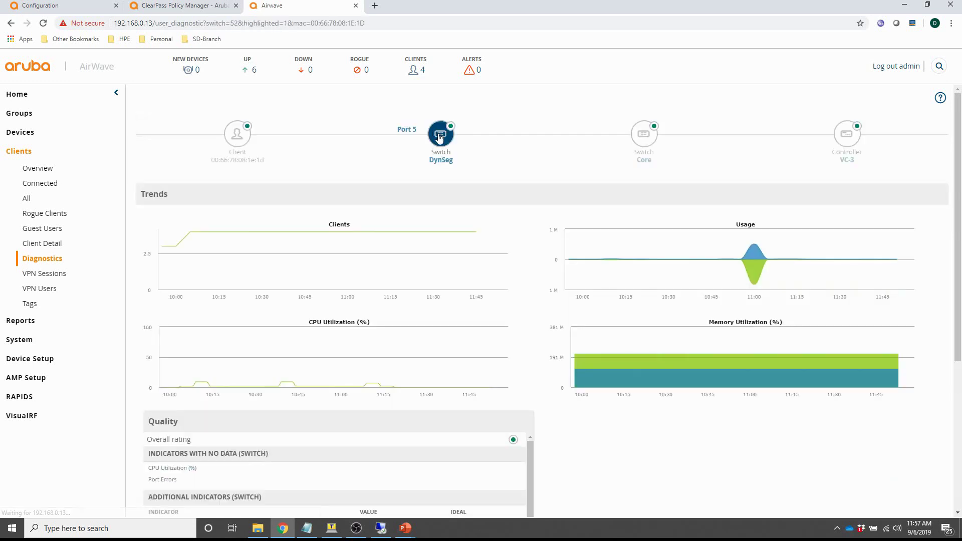
pyautogui.scroll(-4, 240, 336)
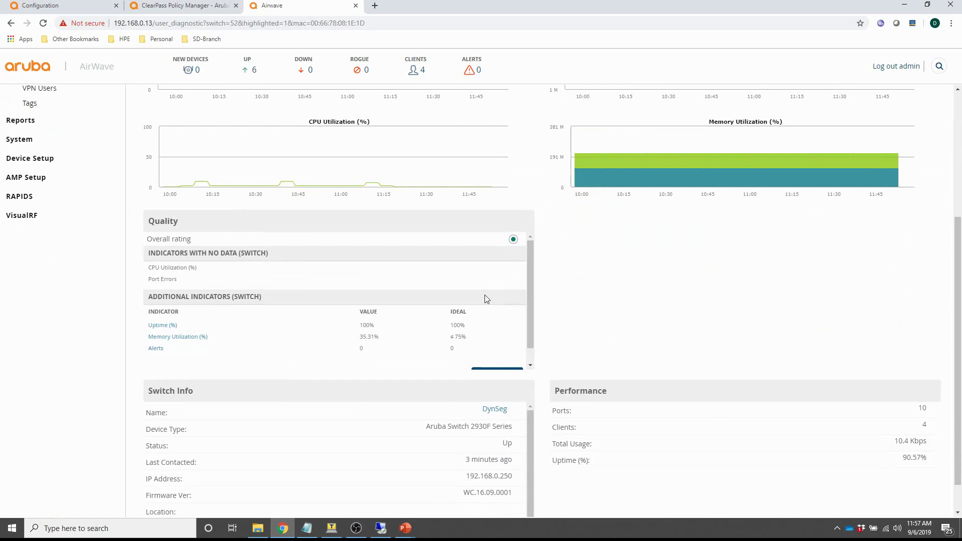
pyautogui.moveTo(528, 318); pyautogui.dragTo(528, 347)
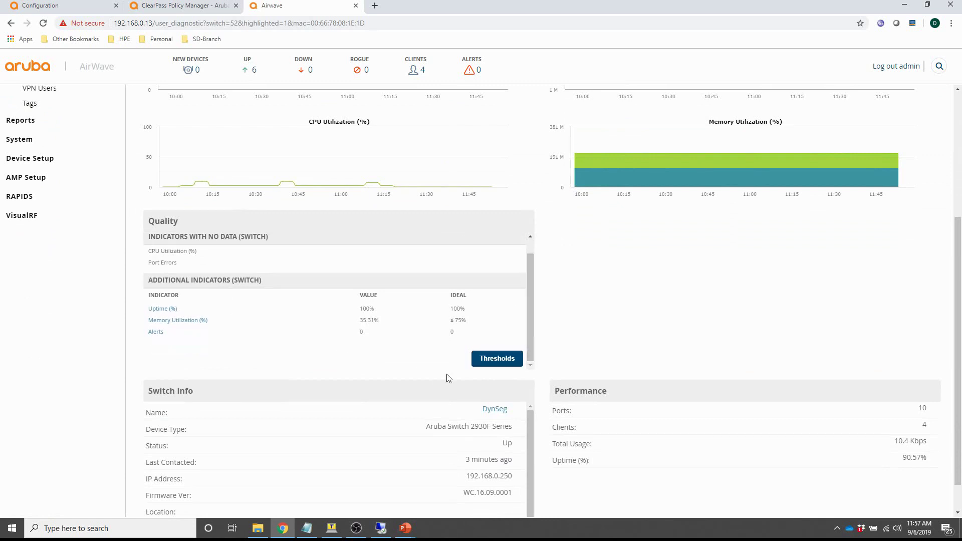
pyautogui.click(489, 362)
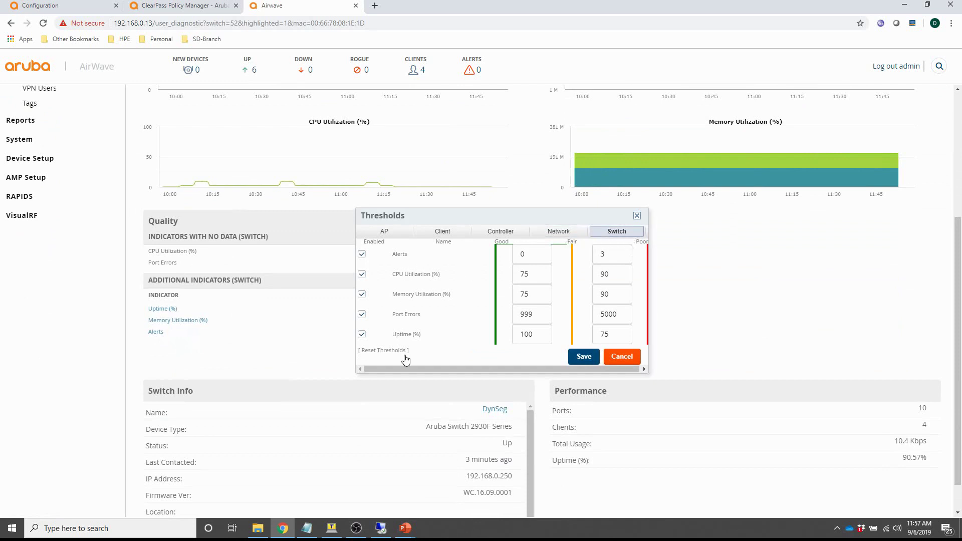
# Compare the Network, Controller, Client and Switch threshold values, then close the Thresholds dialog without saving.
pyautogui.click(551, 234)
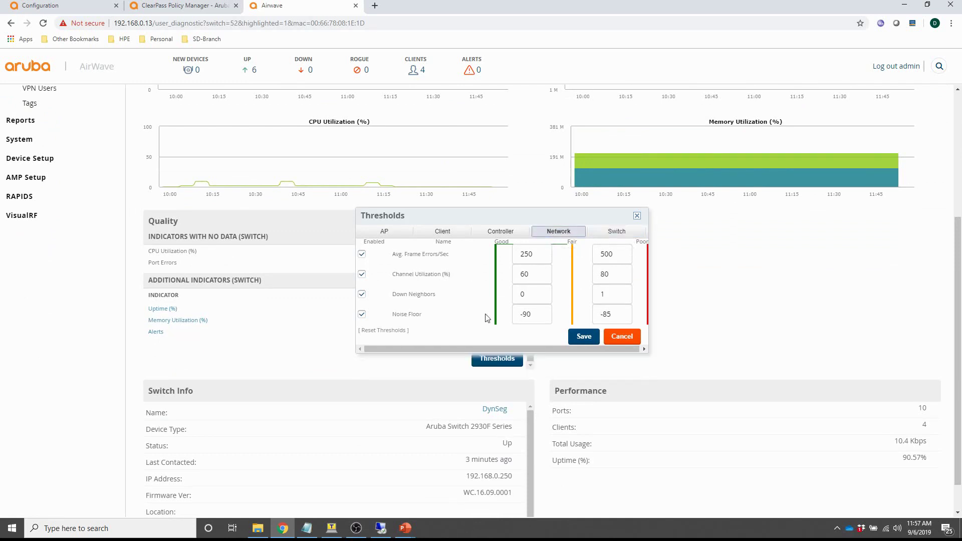
pyautogui.click(505, 234)
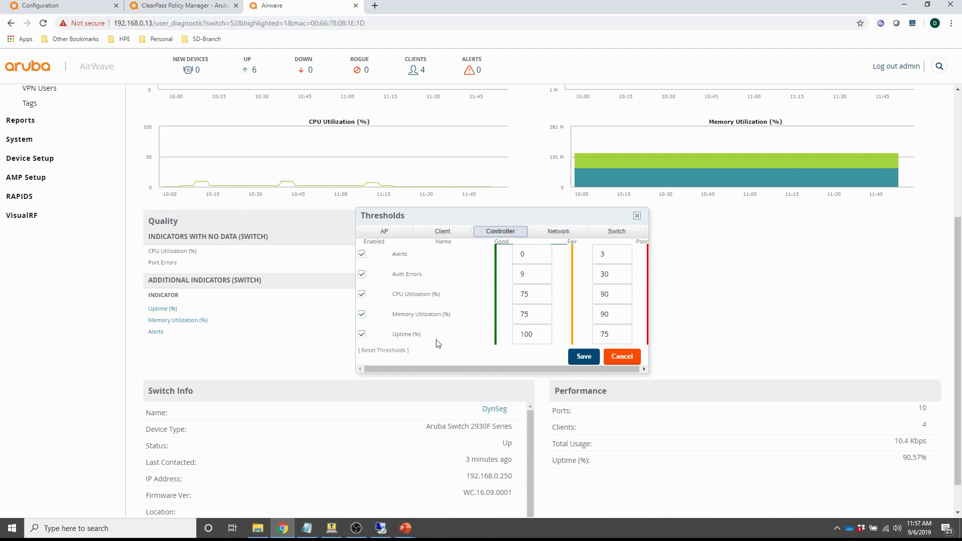
pyautogui.click(451, 235)
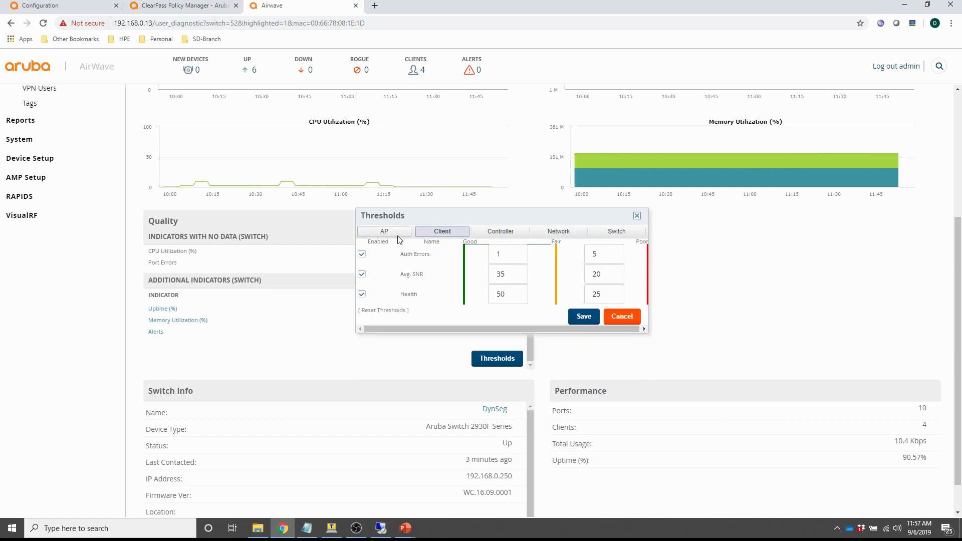
pyautogui.click(499, 234)
pyautogui.click(558, 231)
pyautogui.click(615, 232)
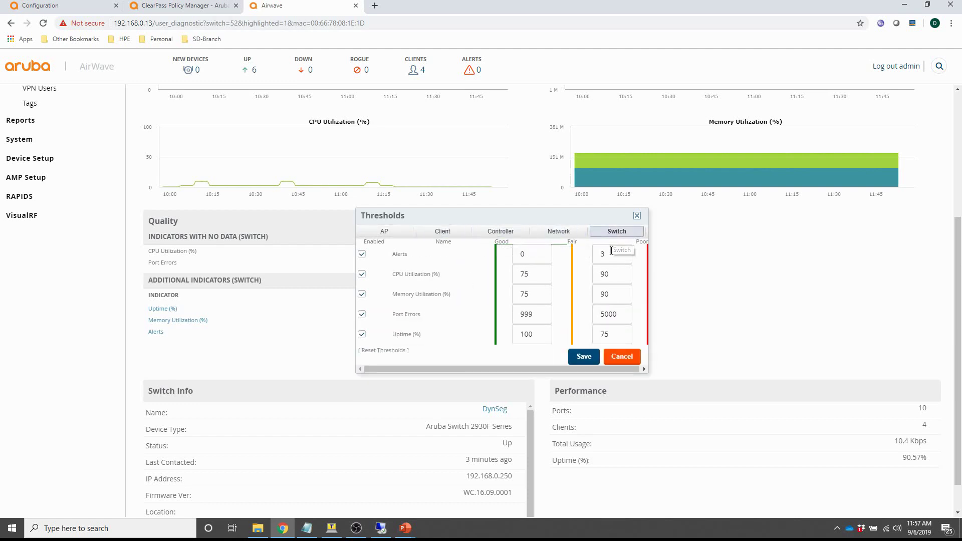
pyautogui.click(621, 356)
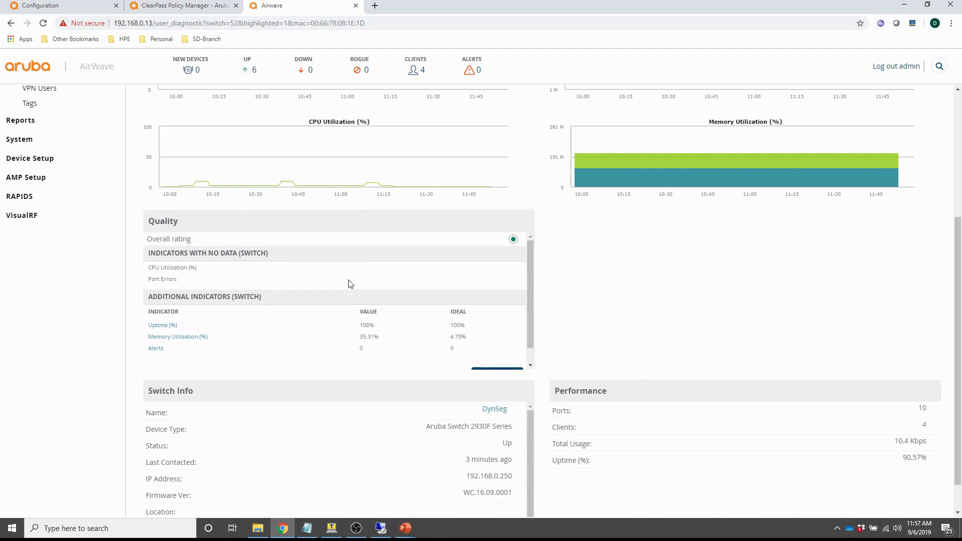
# Return to the top of the diagnostics page and go to the AirWave Home section.
pyautogui.scroll(5, 691, 292)
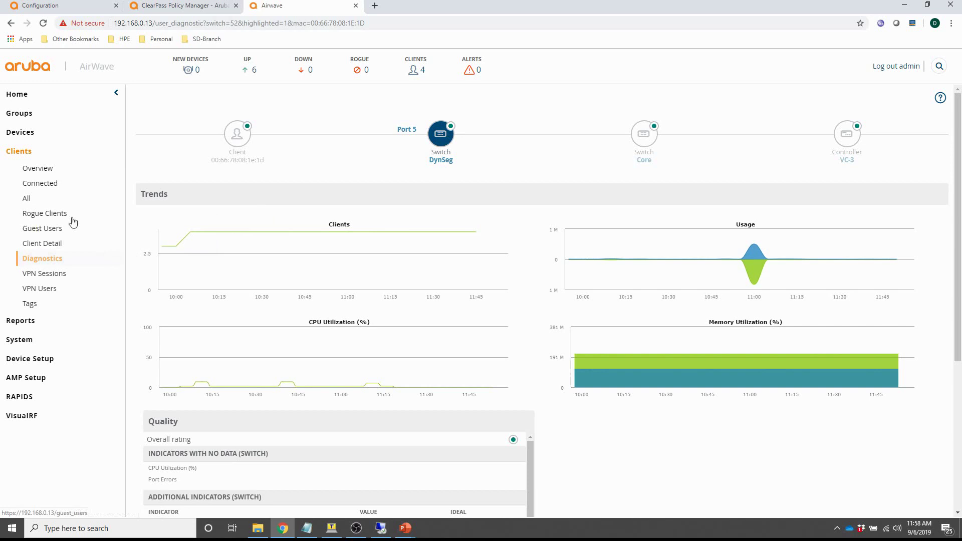
pyautogui.click(19, 100)
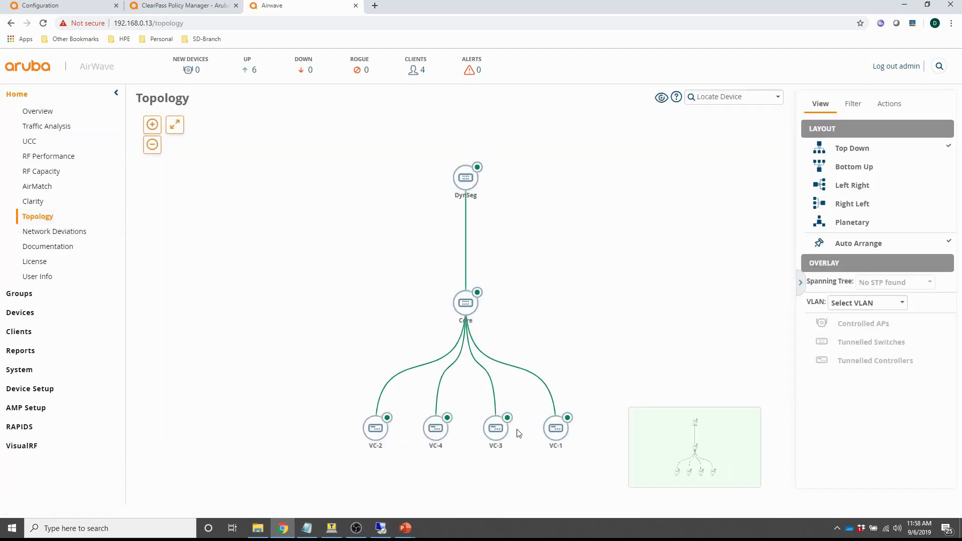
# Show DynSeg's device details, fit the whole topology into view, and display the map's View options.
pyautogui.click(465, 178)
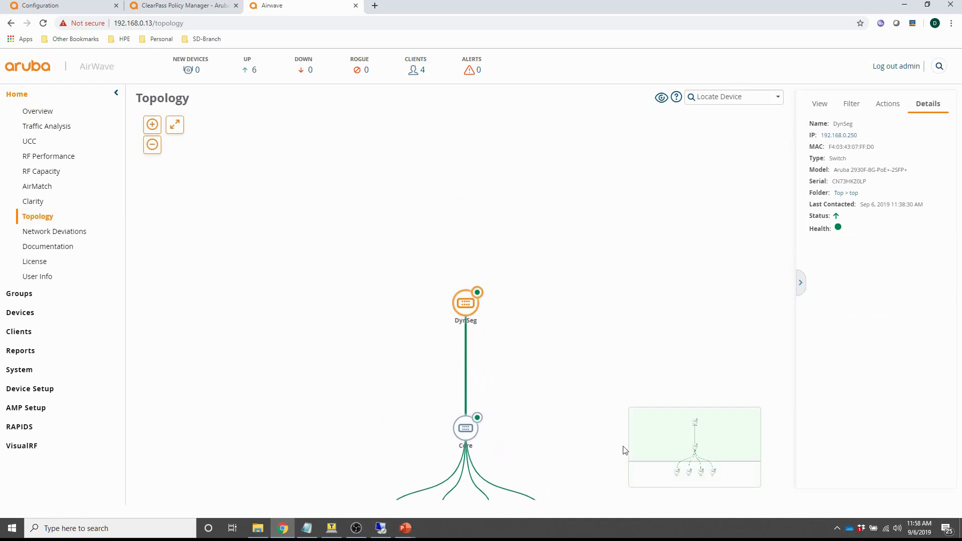
pyautogui.click(175, 125)
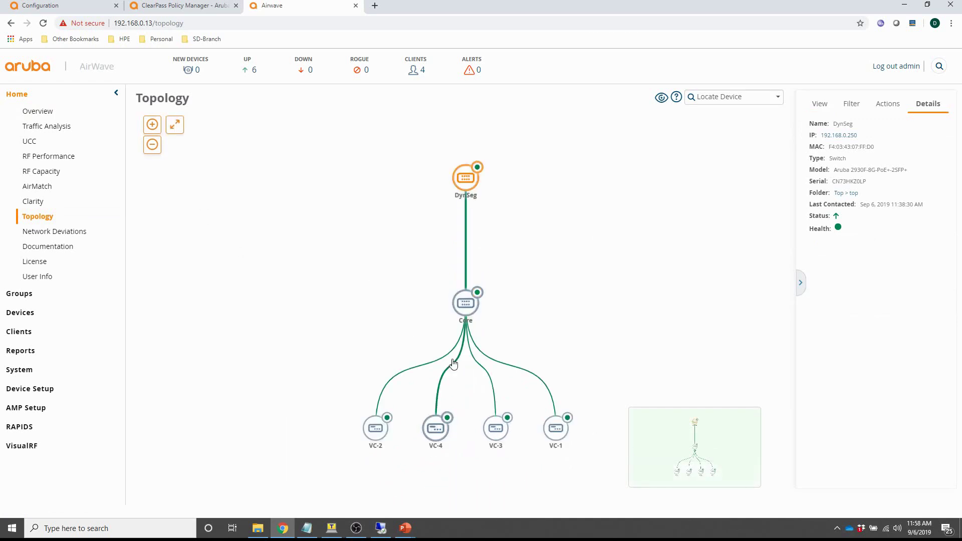
pyautogui.moveTo(465, 183)
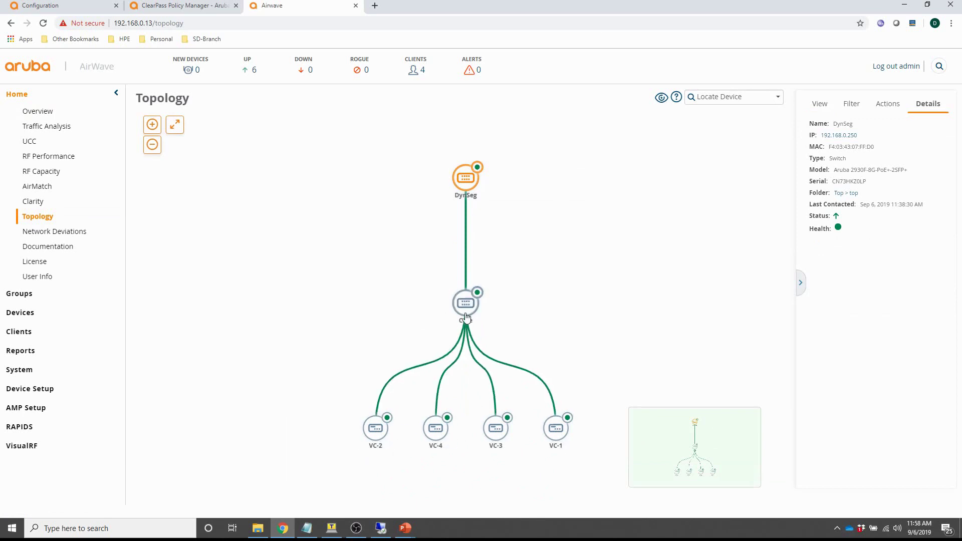
pyautogui.moveTo(465, 315)
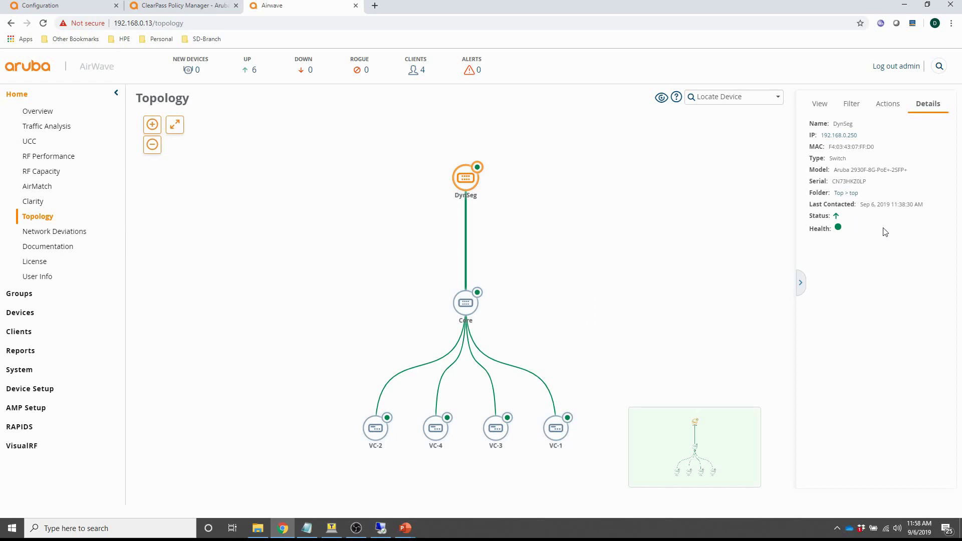
pyautogui.click(819, 110)
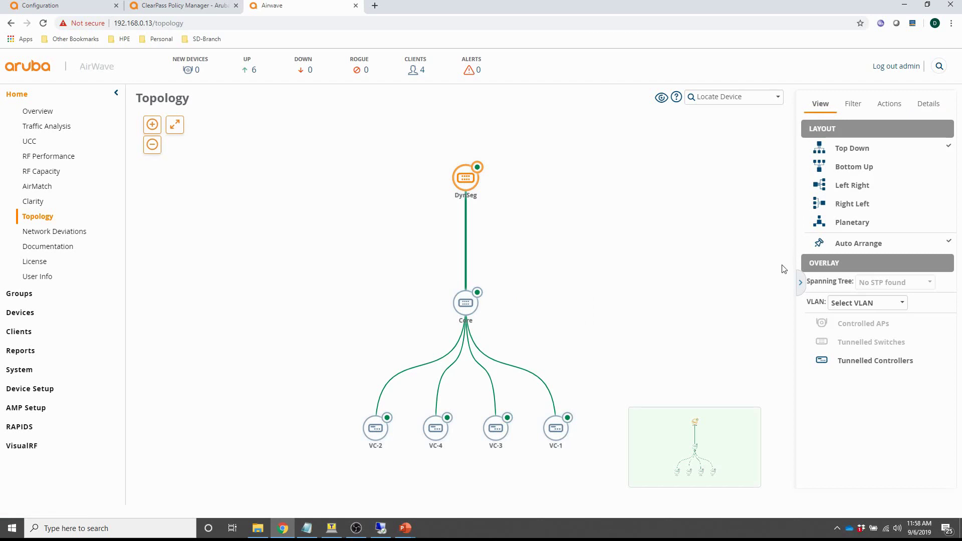
# Overlay DynSeg's tunnels to VC-3 and VC-1, hide them again, then open DynSeg's monitor summary.
pyautogui.click(858, 365)
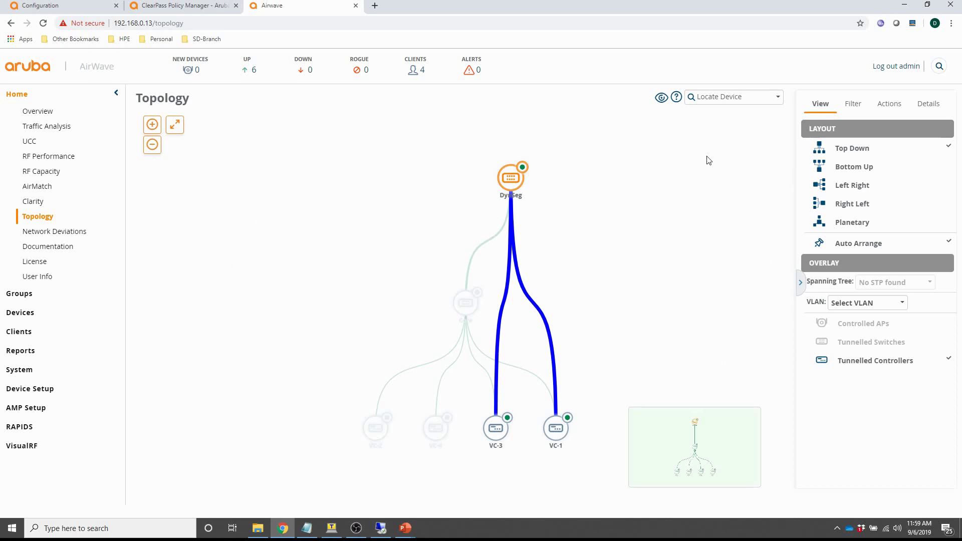
pyautogui.click(856, 244)
pyautogui.click(858, 362)
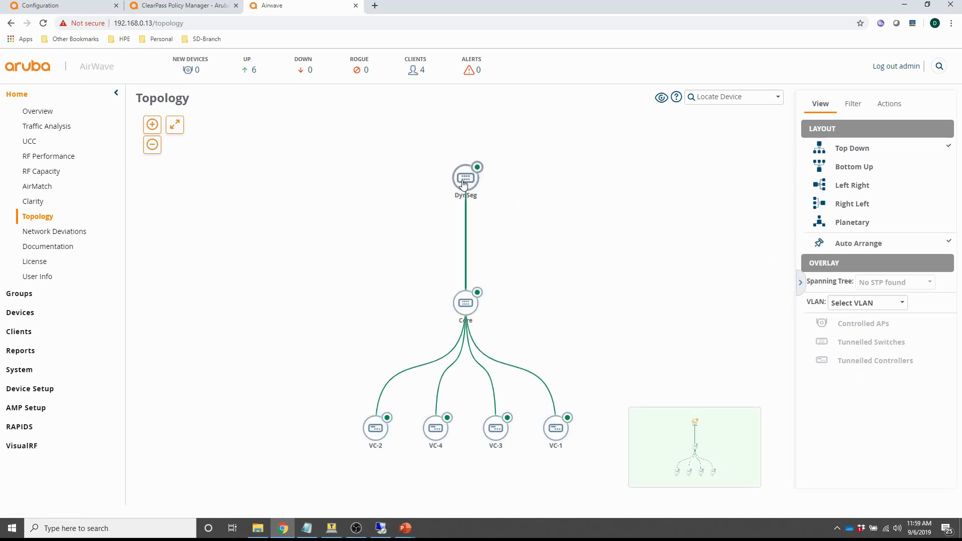
pyautogui.click(462, 183)
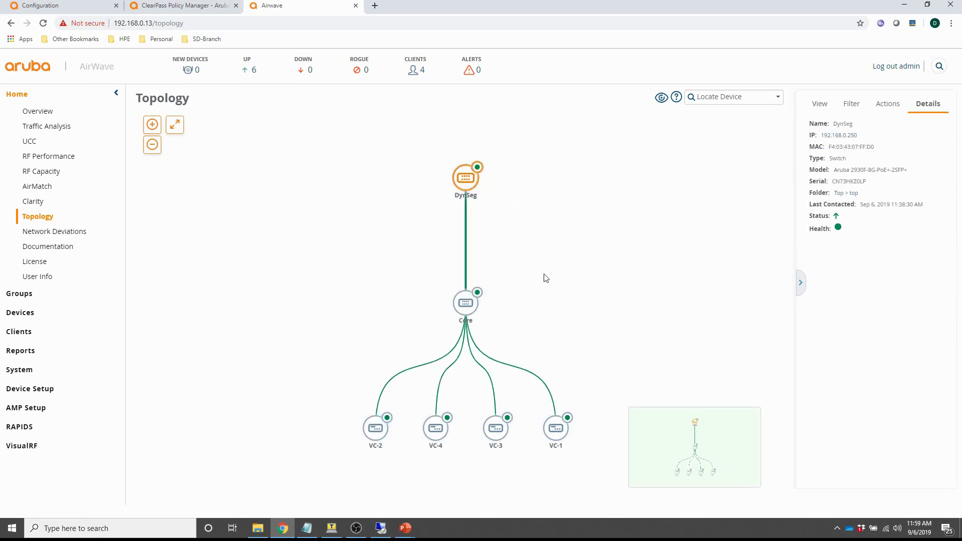
pyautogui.click(837, 136)
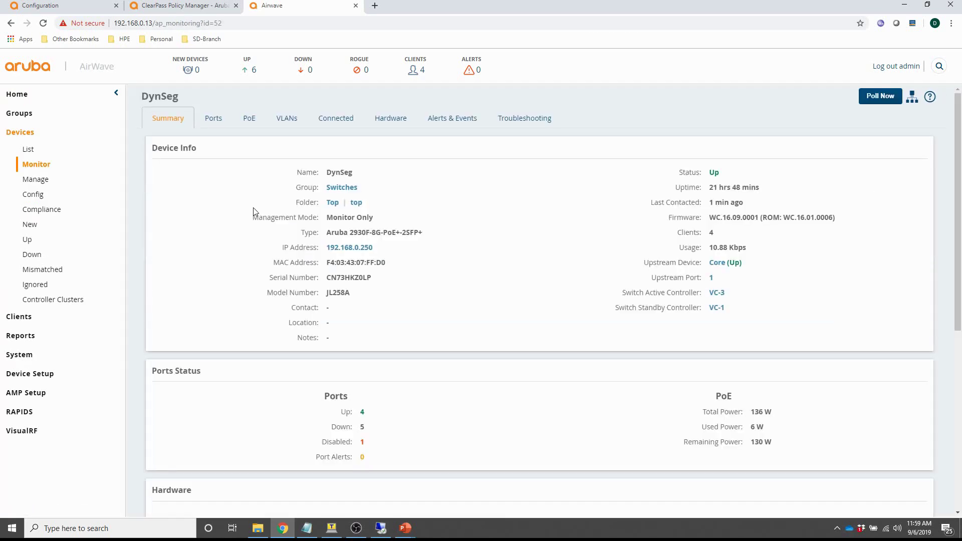
# Look over DynSeg's Monitor summary, then show its Ports tab: 4 up, 5 down, 1 disabled.
pyautogui.scroll(-6, 275, 239)
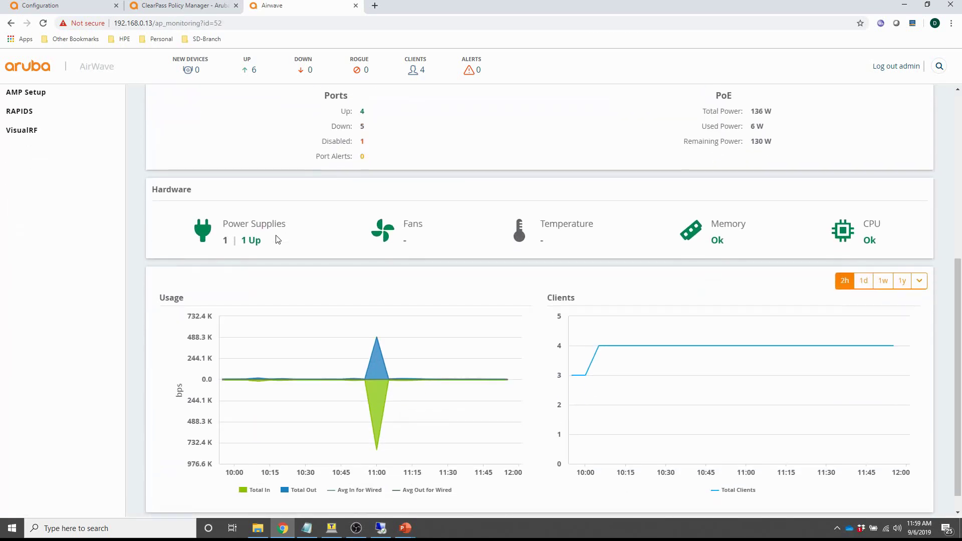
pyautogui.scroll(3, 278, 239)
pyautogui.scroll(3, 278, 240)
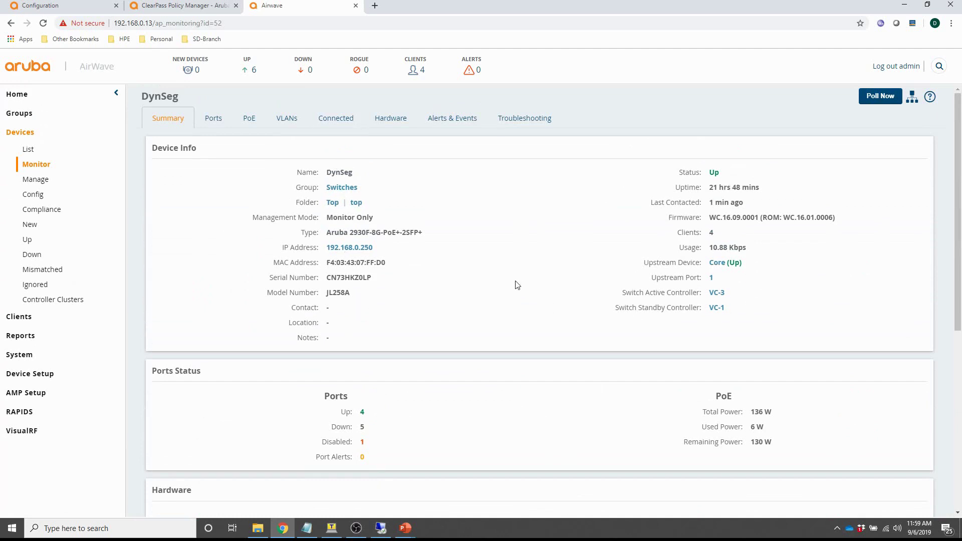
pyautogui.scroll(-3, 516, 285)
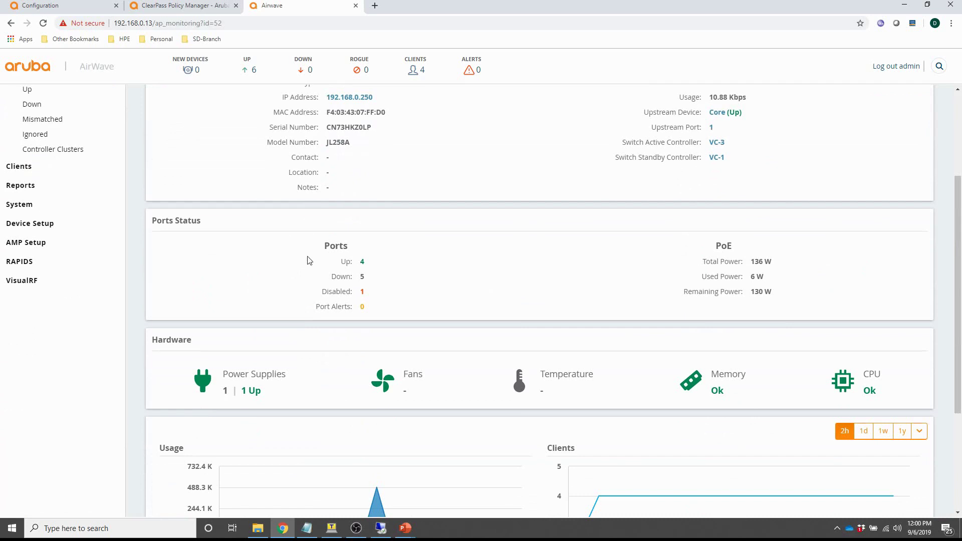
pyautogui.scroll(-3, 430, 429)
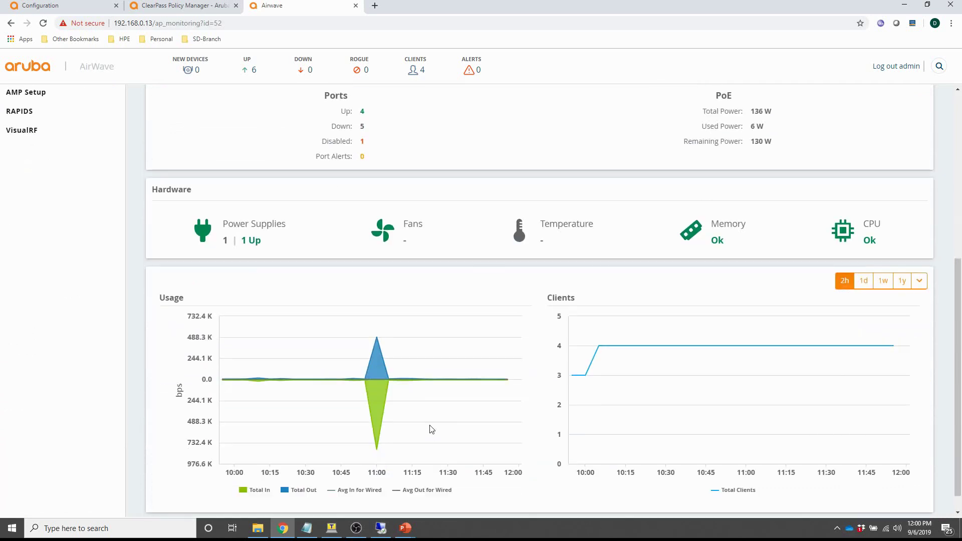
pyautogui.scroll(6, 427, 423)
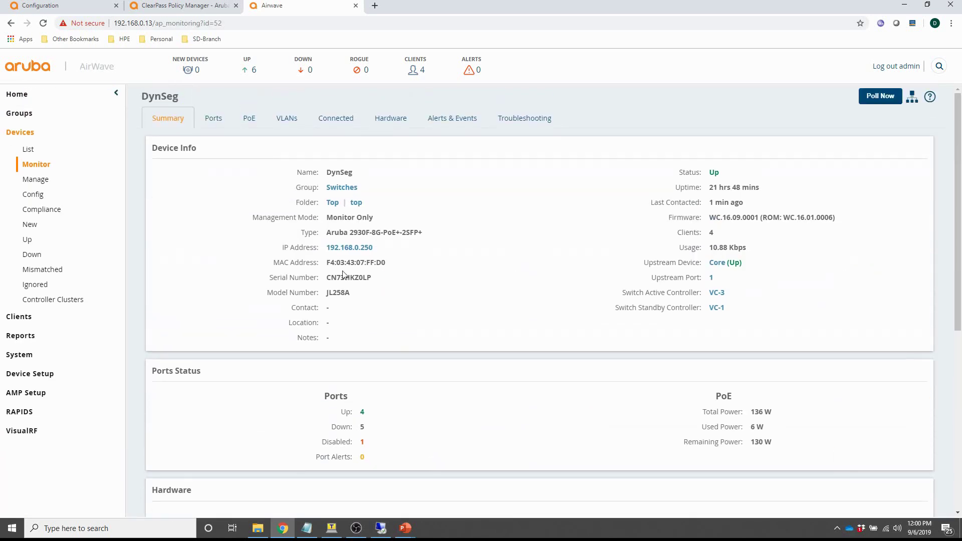
pyautogui.click(212, 121)
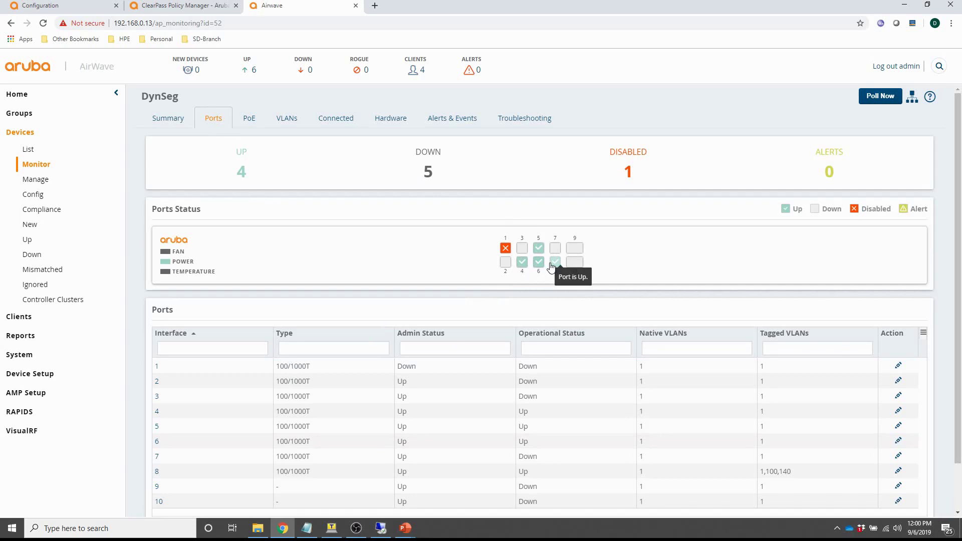
# Check DynSeg's per-port PoE usage and VLAN assignments, ending on its four connected devices.
pyautogui.click(251, 122)
pyautogui.scroll(-2, 414, 305)
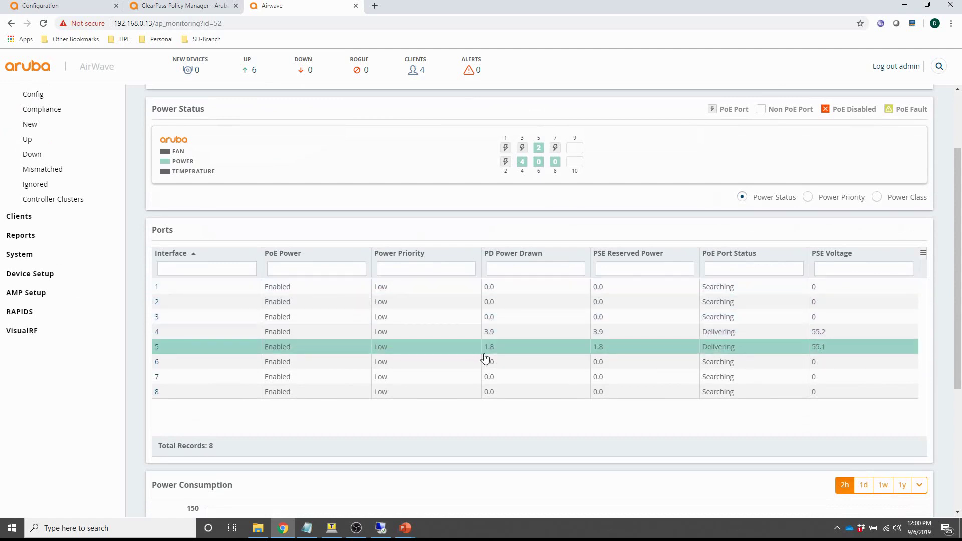
pyautogui.scroll(2, 363, 284)
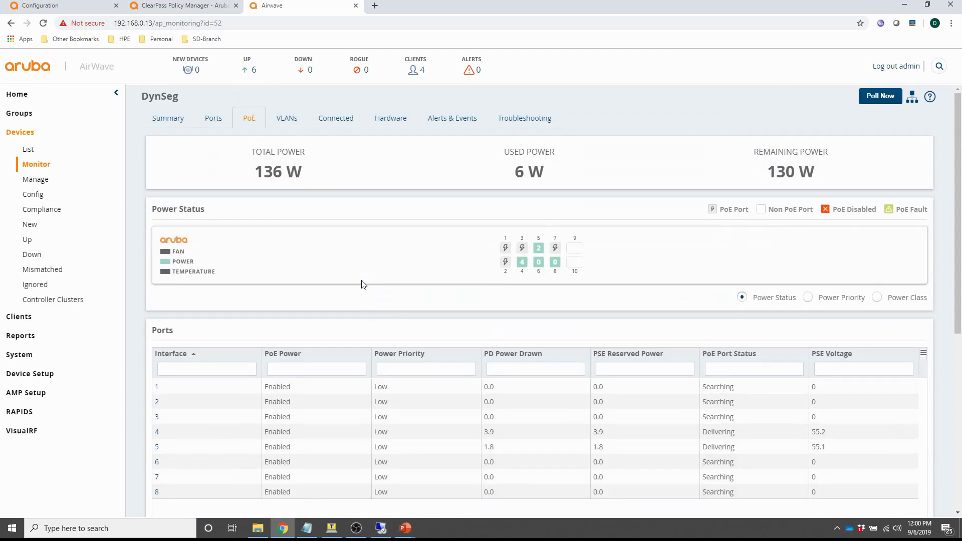
pyautogui.click(286, 118)
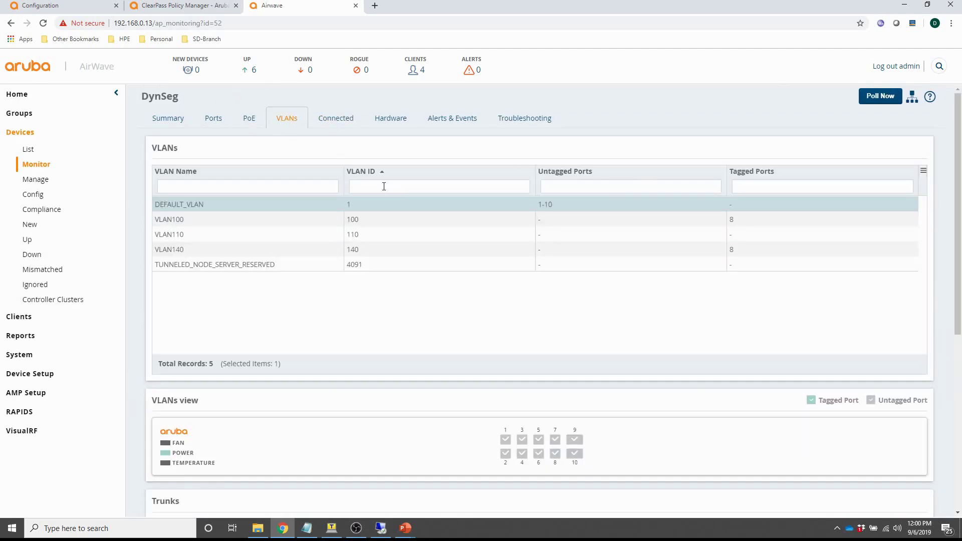
pyautogui.click(338, 124)
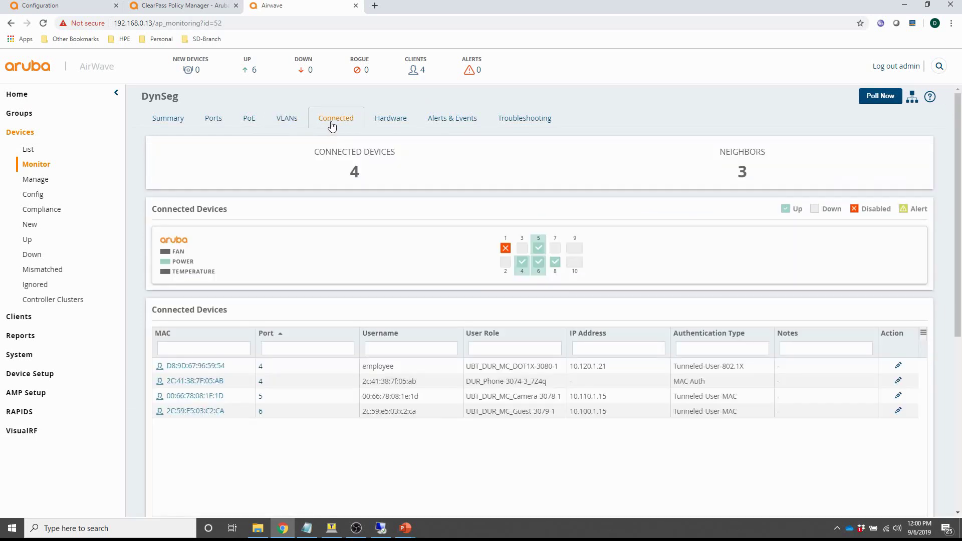